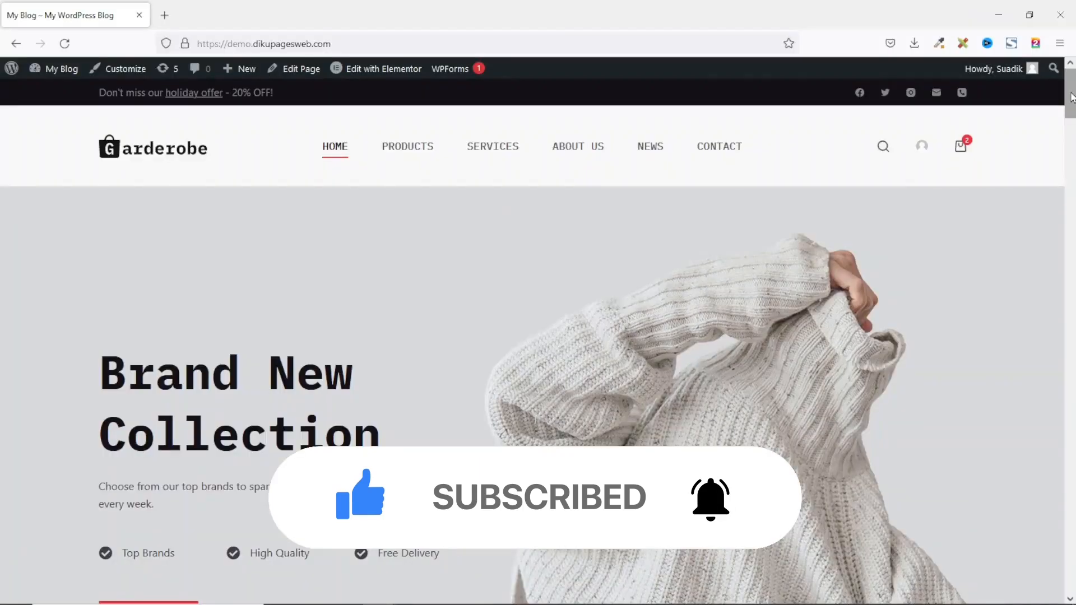
pyautogui.scroll(-5, 1070, 97)
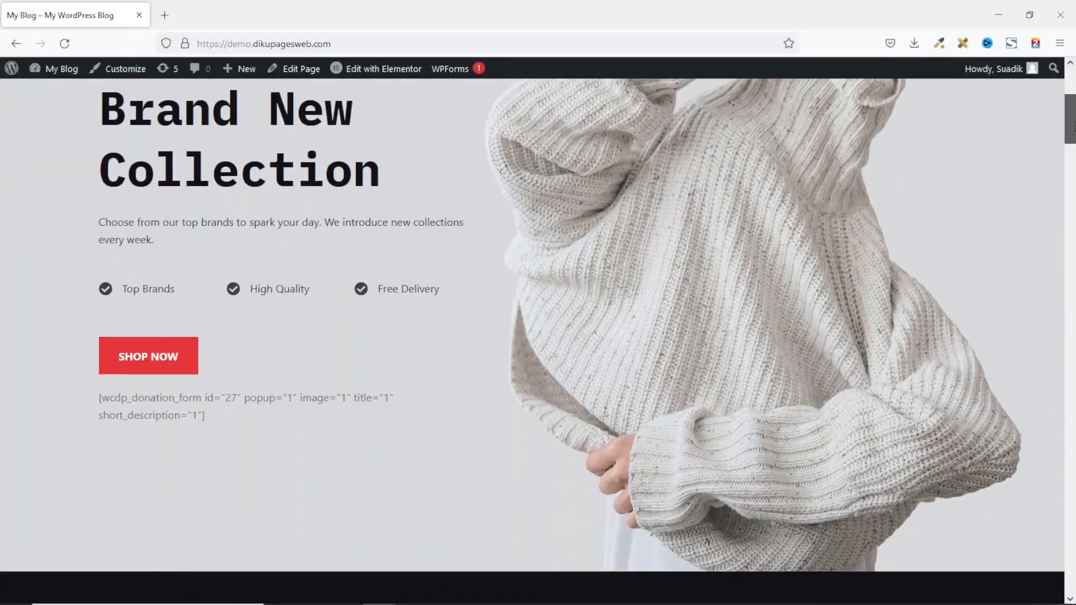
pyautogui.scroll(-10, 532, 337)
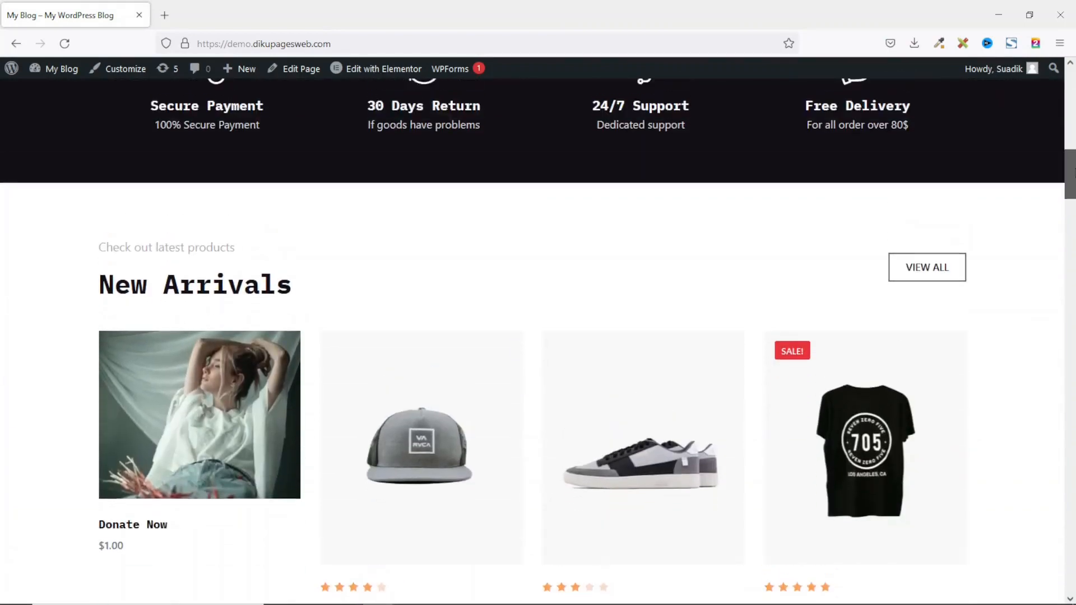
pyautogui.scroll(15, 1071, 168)
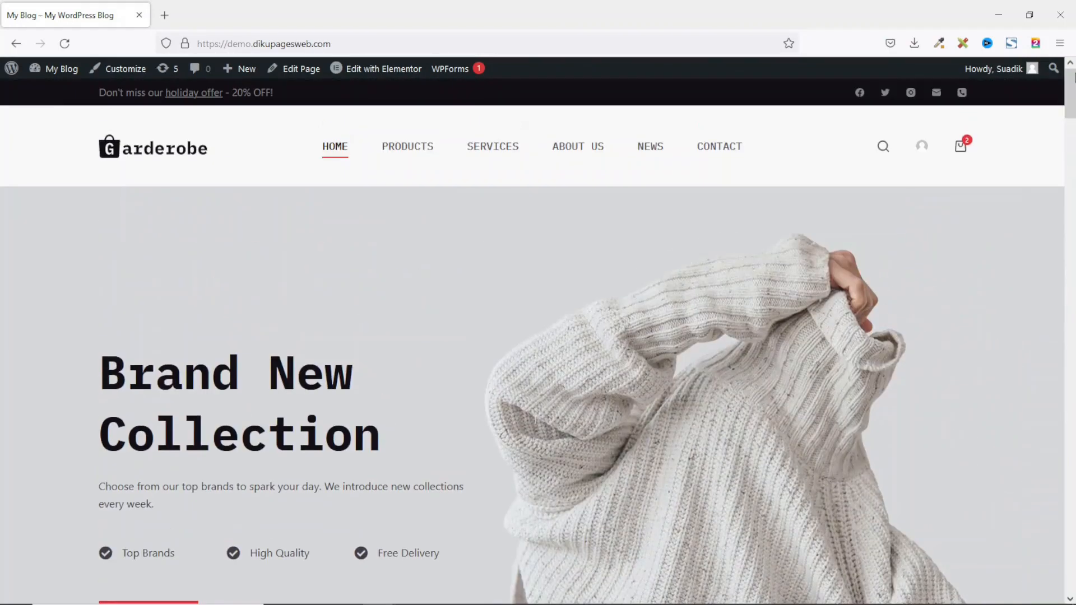
# - Copy the plugin name "Worth The Read" from its WordPress.org plugin page, and close that page
pyautogui.click(225, 15)
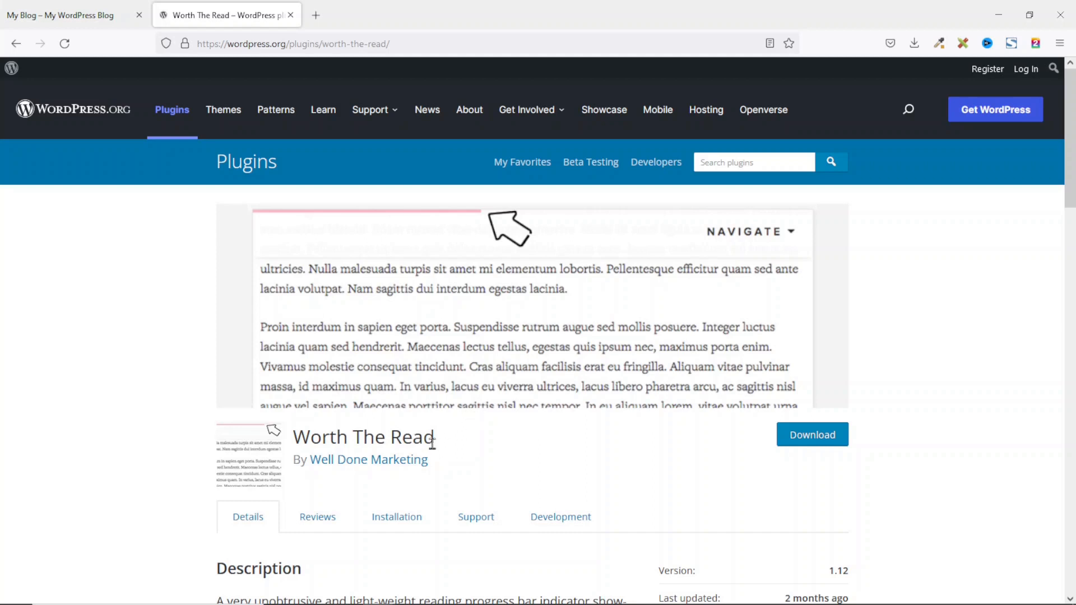
pyautogui.moveTo(435, 442); pyautogui.dragTo(296, 438)
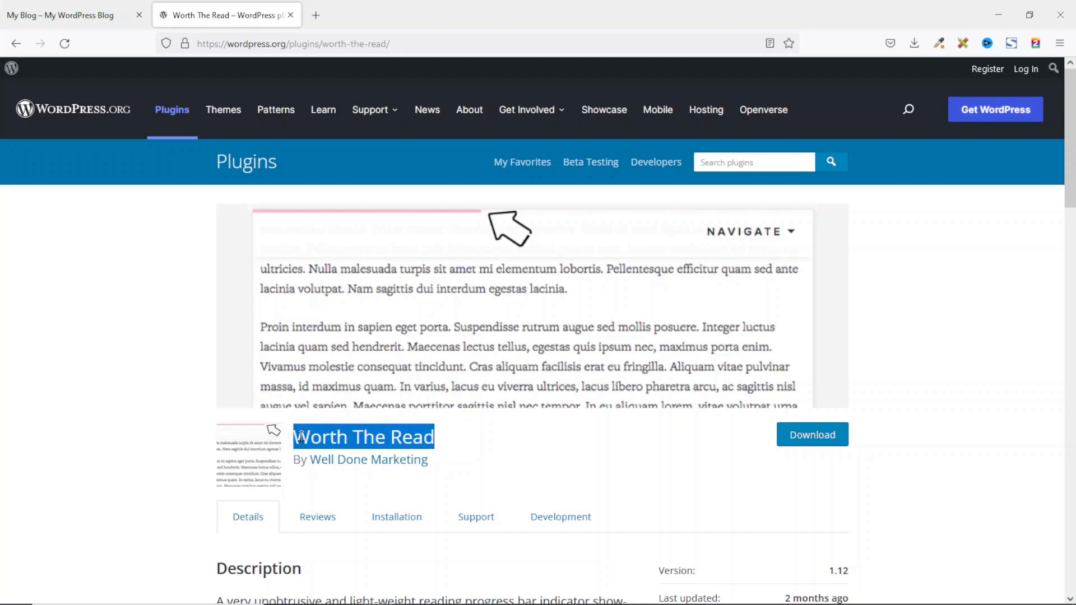
pyautogui.rightClick(302, 441)
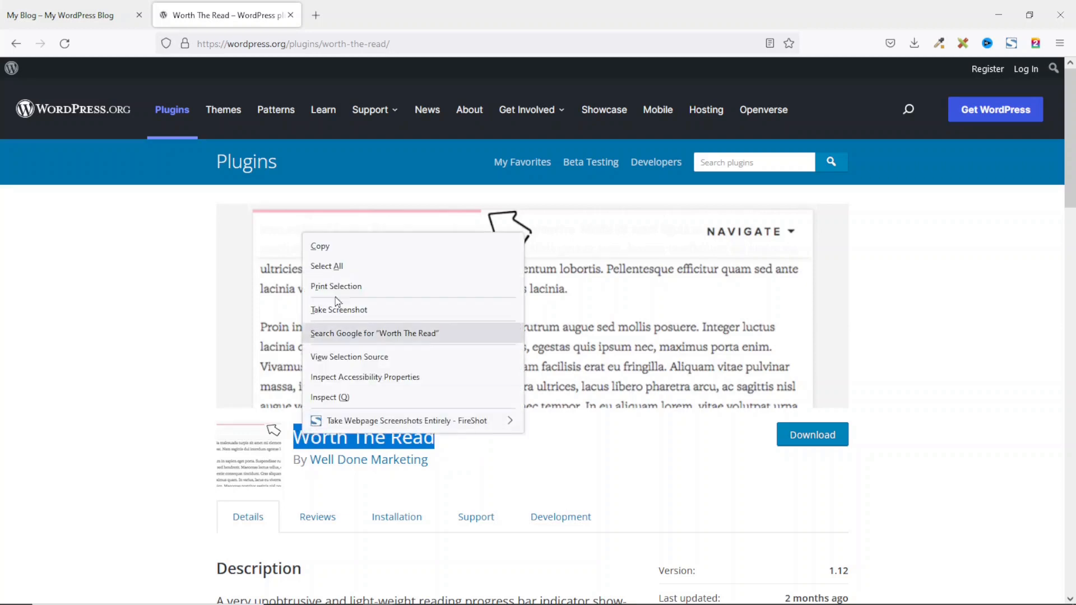
pyautogui.click(335, 249)
pyautogui.click(291, 15)
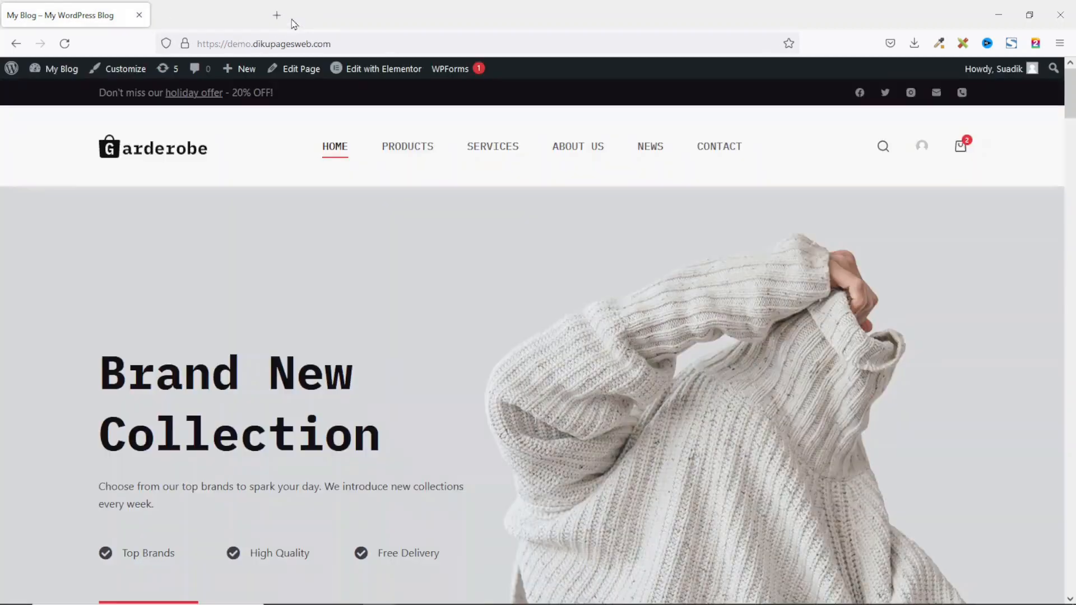
# - Go to the site's dashboard and search the plugins available to add for "Worth The Read"
pyautogui.moveTo(65, 76)
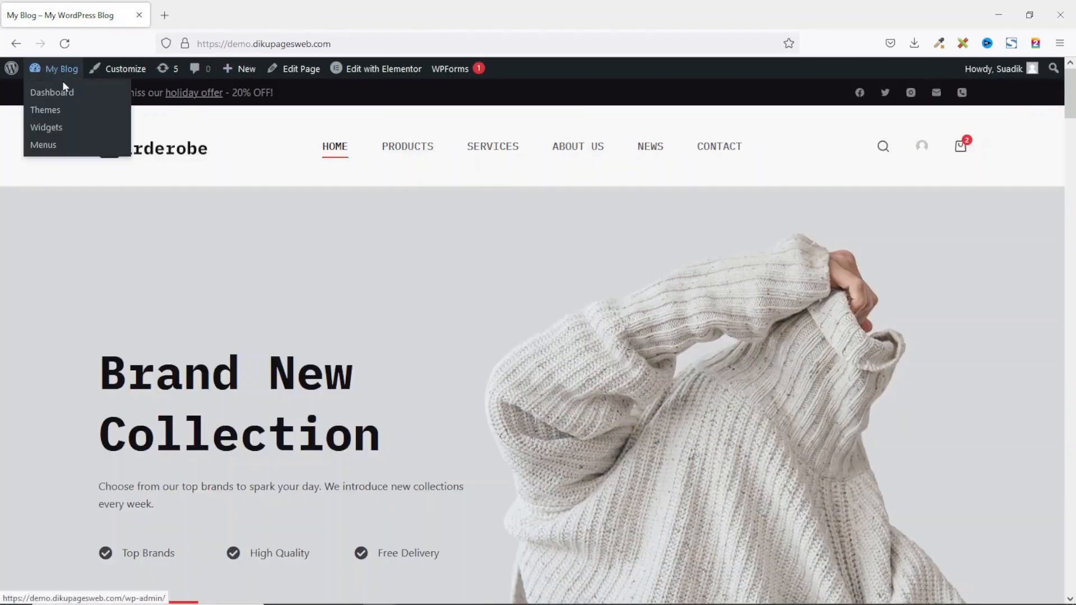
pyautogui.click(63, 94)
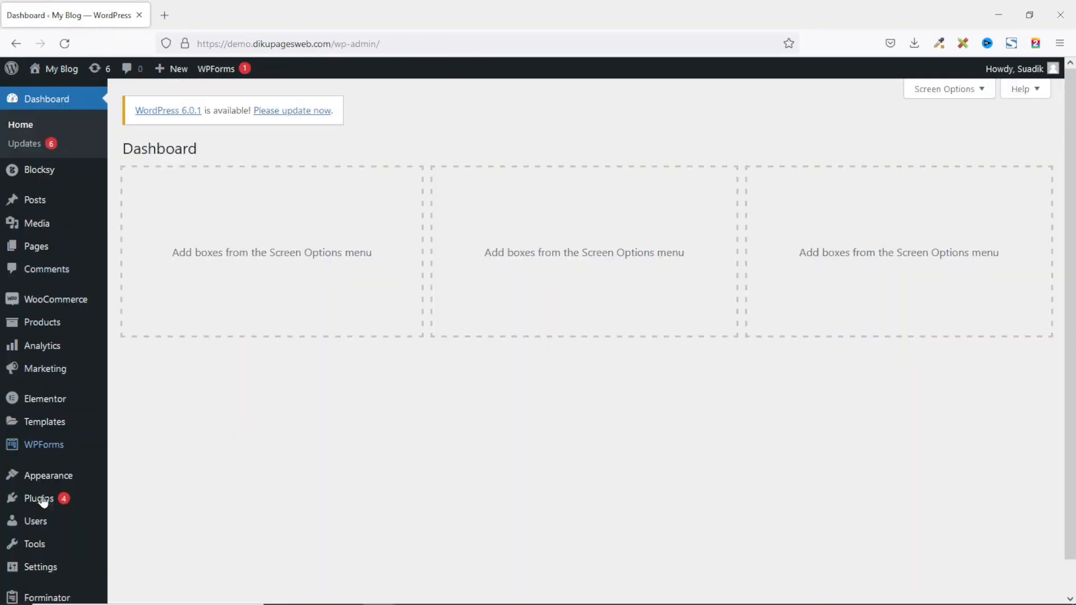
pyautogui.moveTo(39, 504)
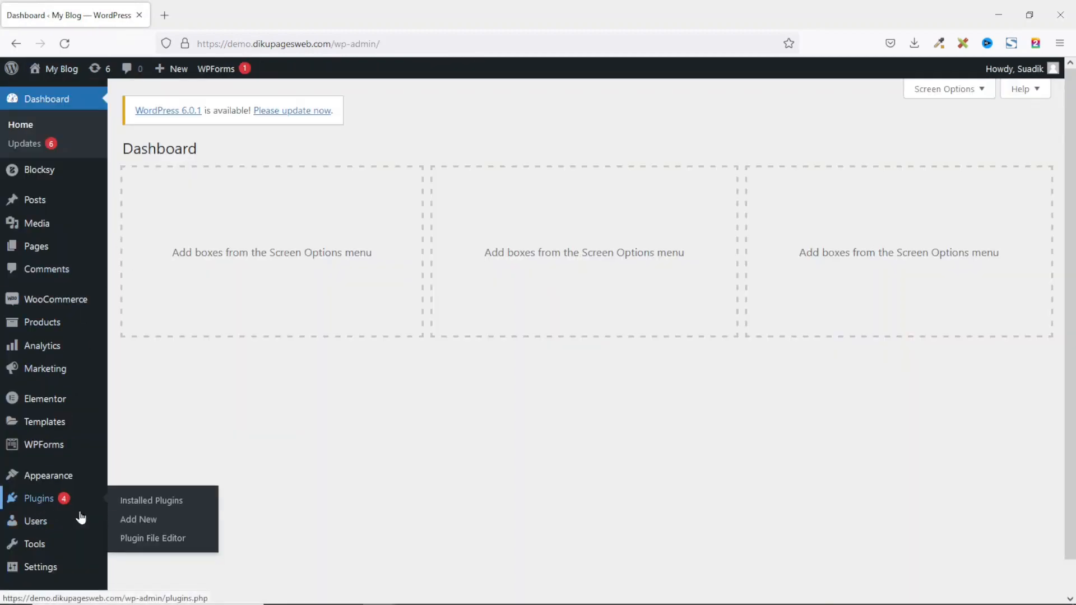
pyautogui.click(140, 519)
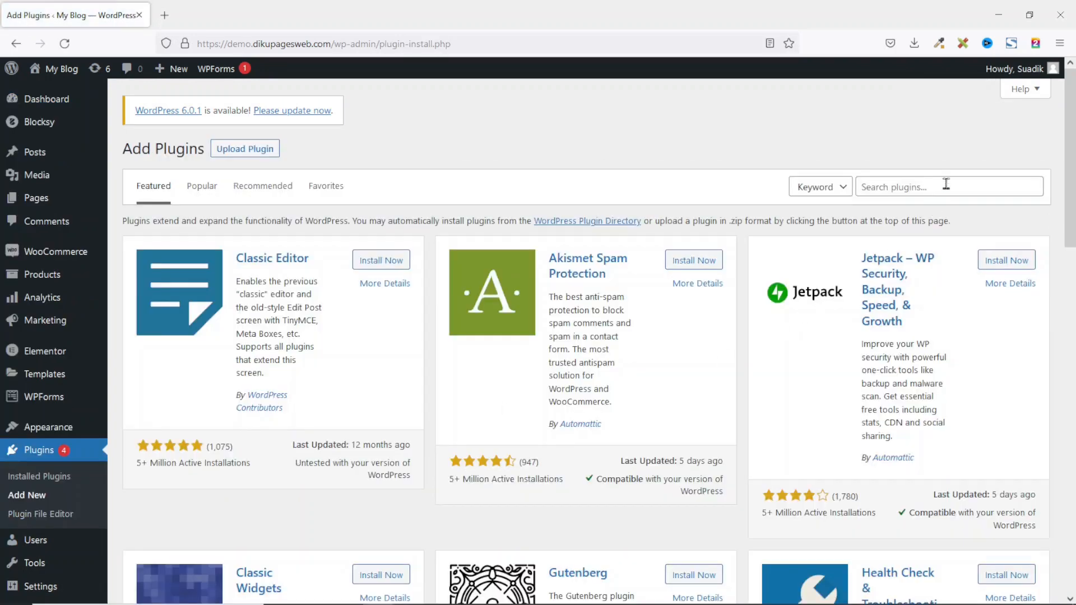
pyautogui.click(948, 184)
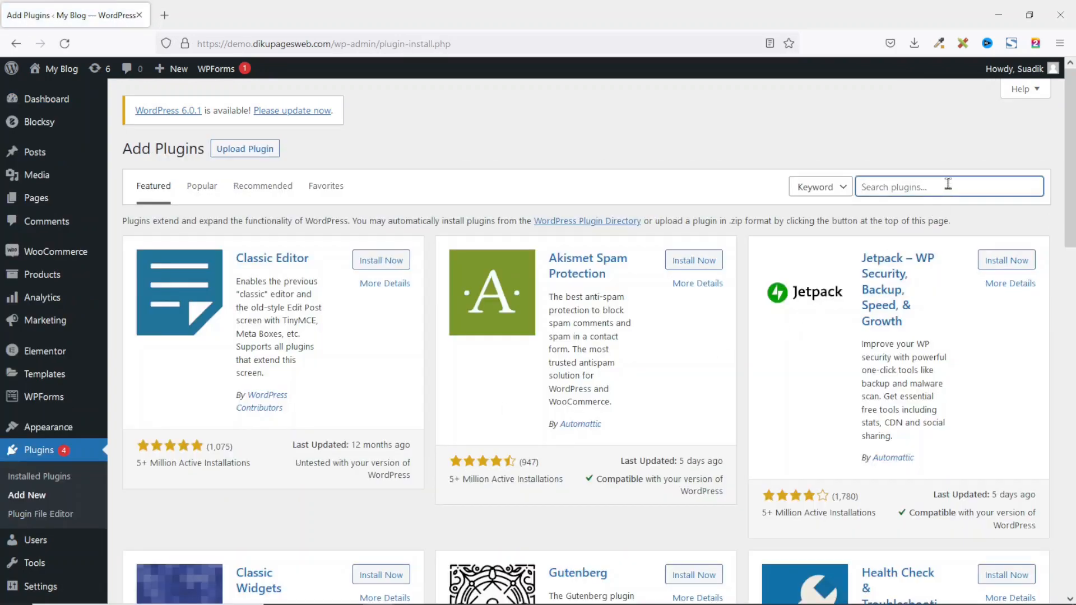
pyautogui.hotkey('ctrl', 'v')
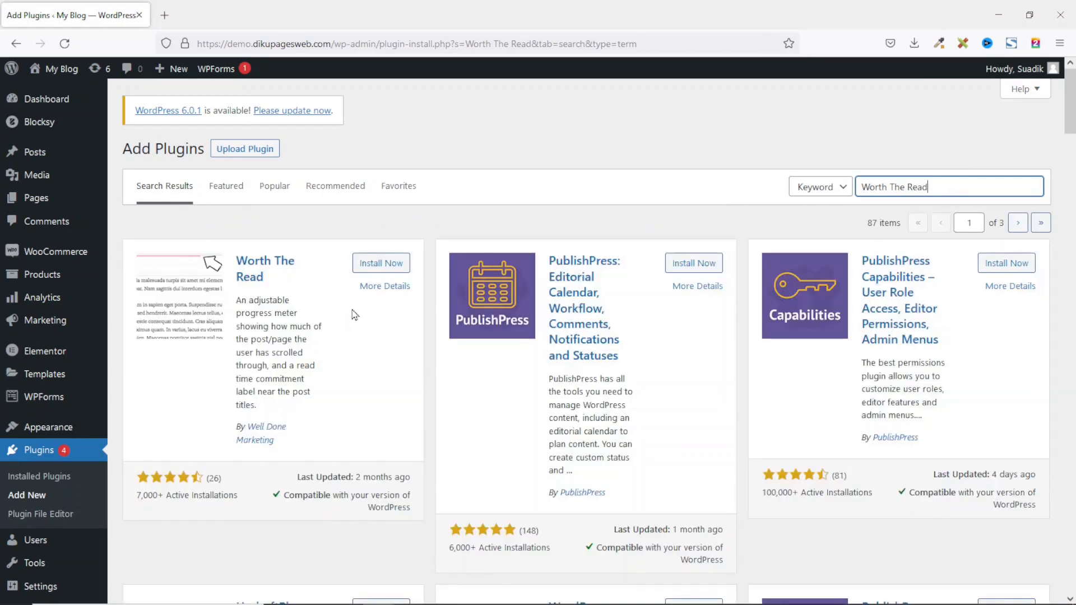
# - Install and activate the Worth The Read plugin, and locate it among the installed plugins
pyautogui.click(385, 264)
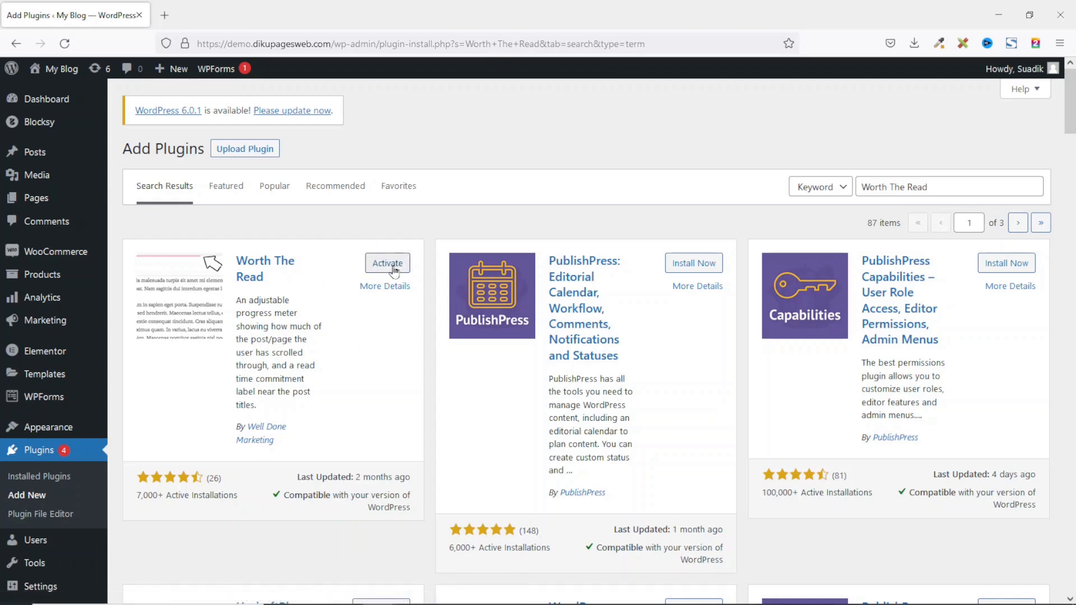
pyautogui.click(394, 270)
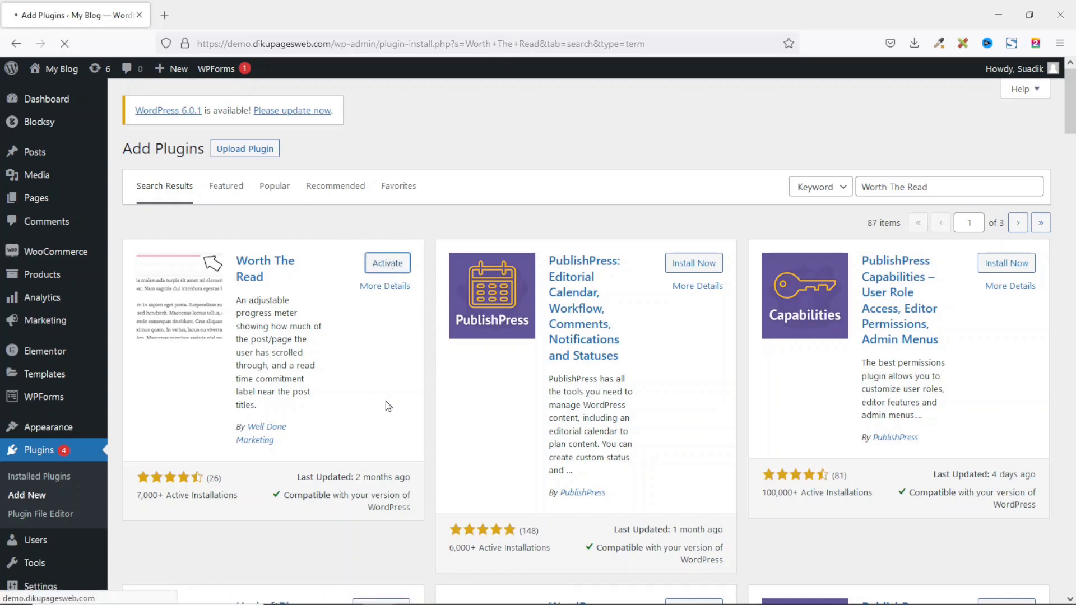
pyautogui.scroll(-6, 301, 351)
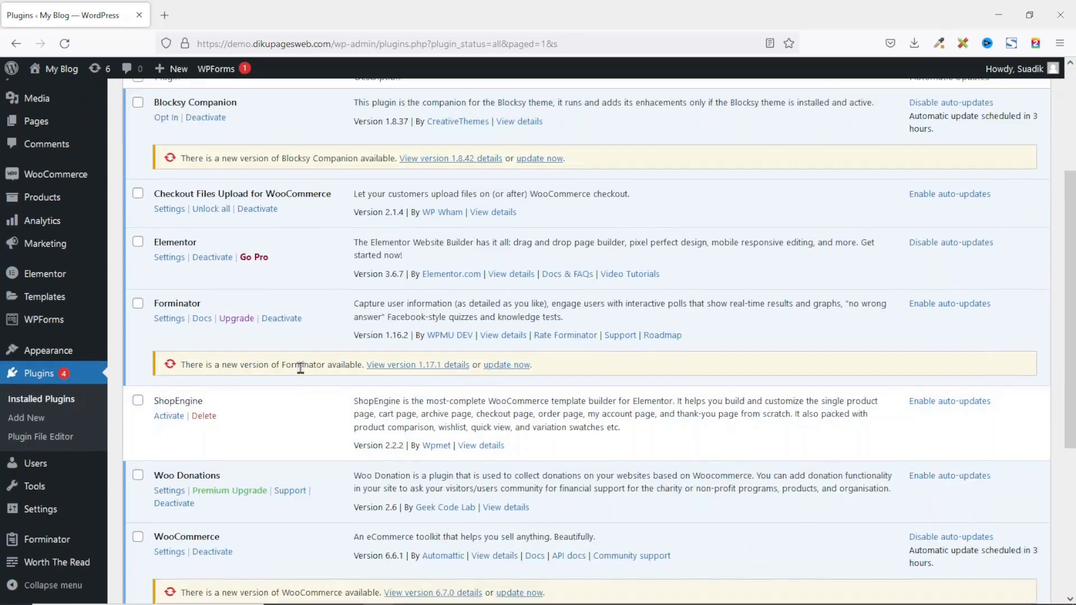
pyautogui.scroll(-2, 259, 374)
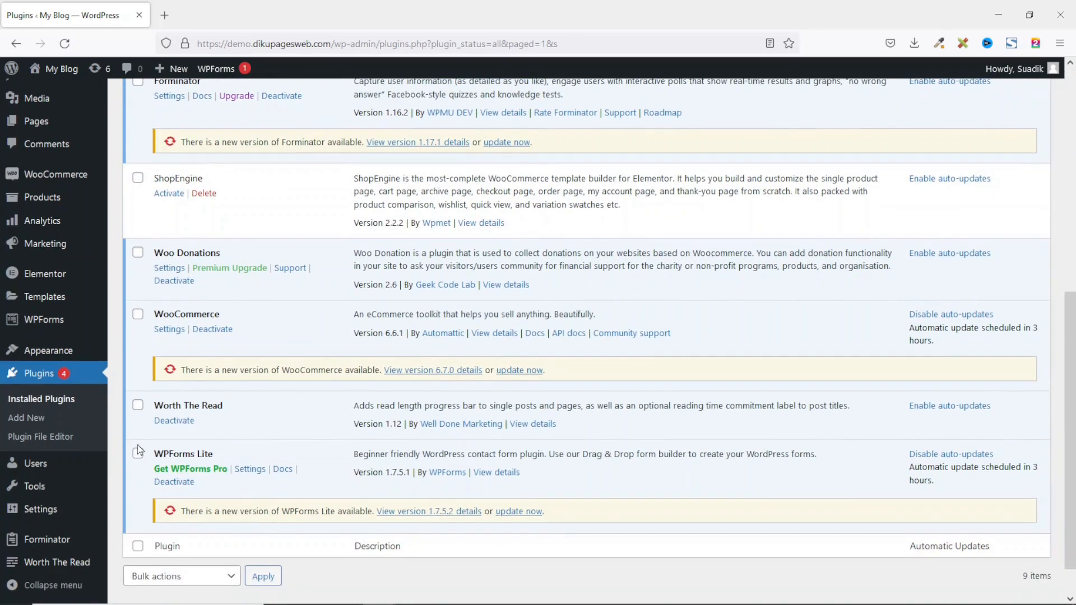
# - In Worth The Read's Reading Progress settings, enable the progress bar's display on Posts, Pages and Home Page
pyautogui.moveTo(50, 569)
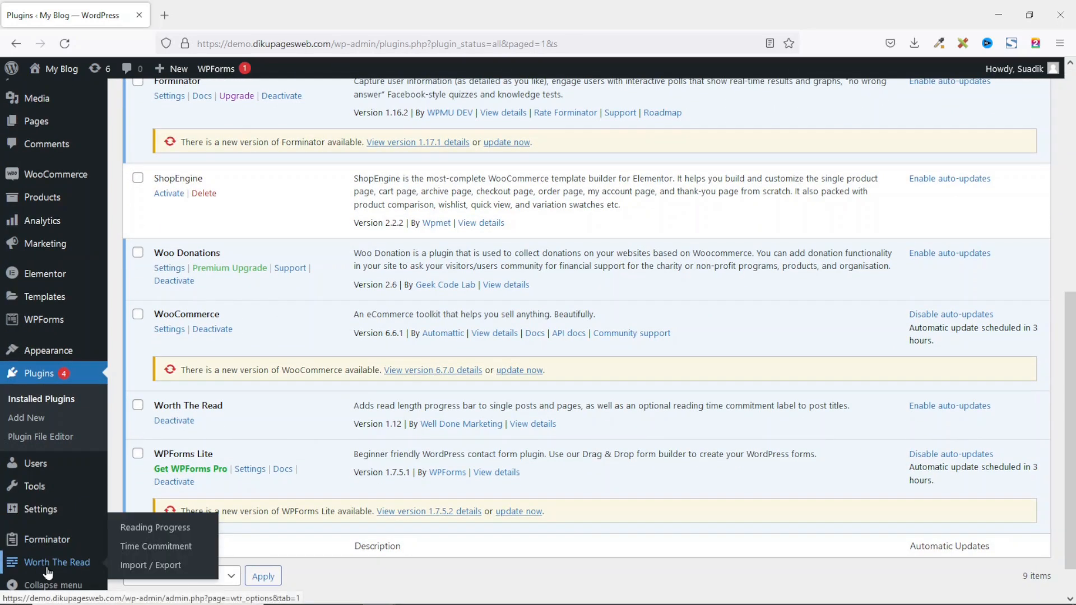
pyautogui.click(166, 532)
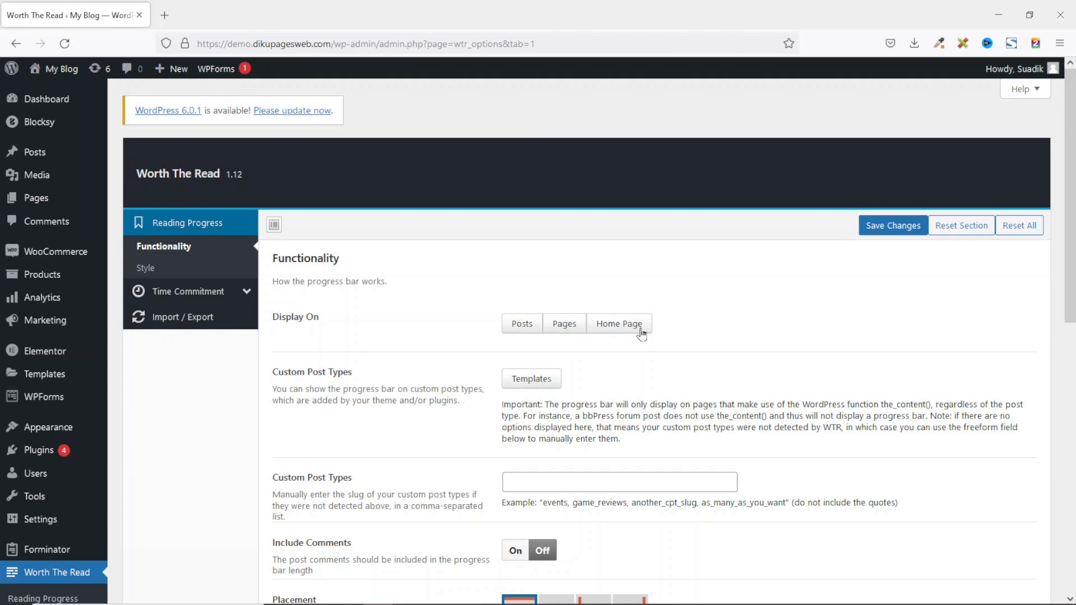
pyautogui.click(517, 330)
pyautogui.click(561, 346)
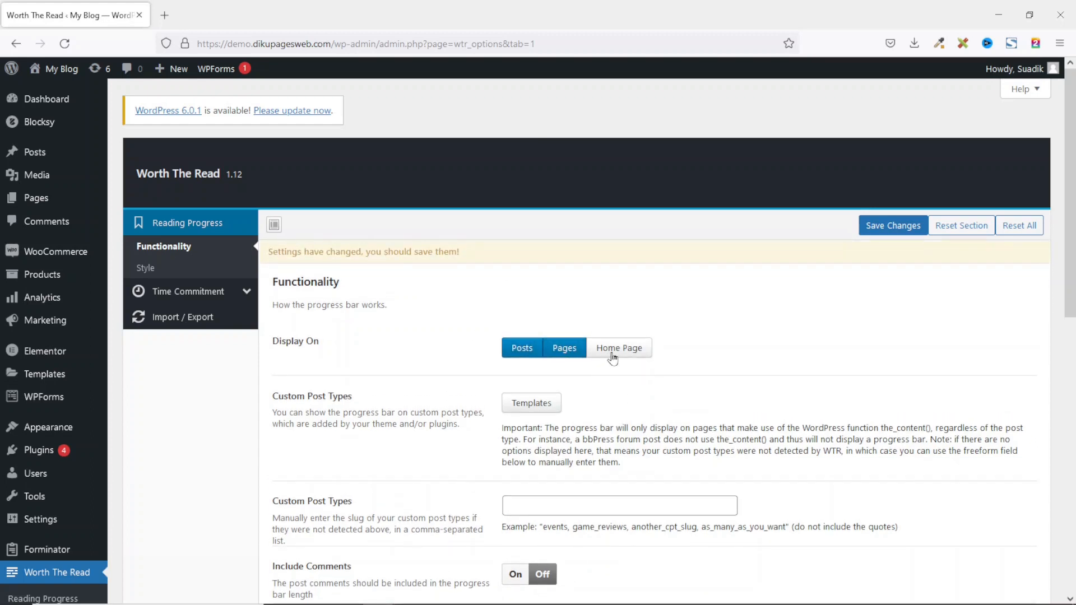
pyautogui.click(613, 358)
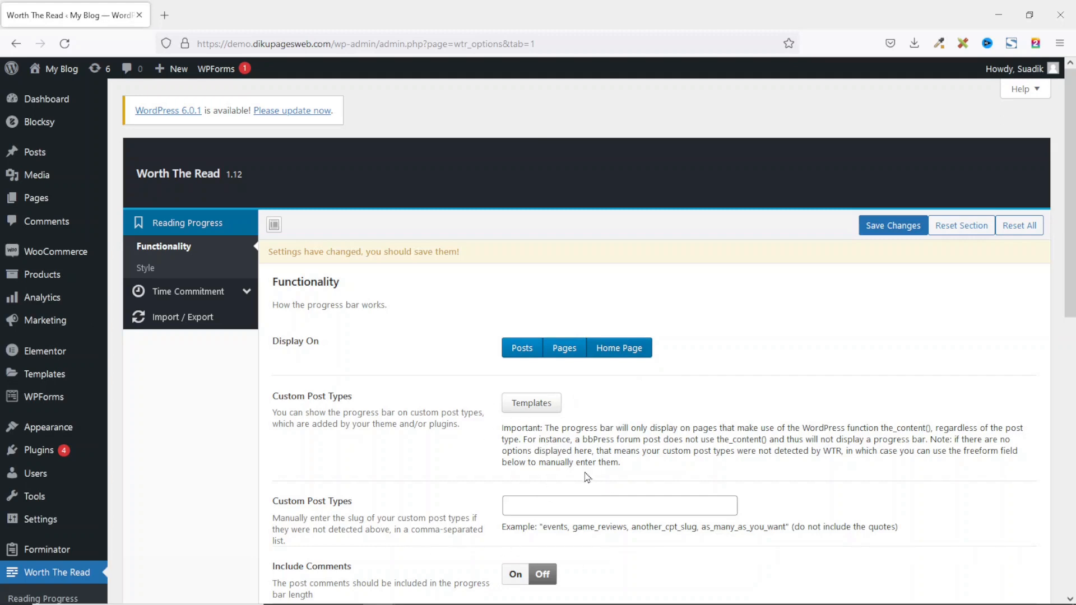
# - Review the remaining progress bar functionality options, from custom post types to debug mode, and save the changes
pyautogui.scroll(-3, 587, 477)
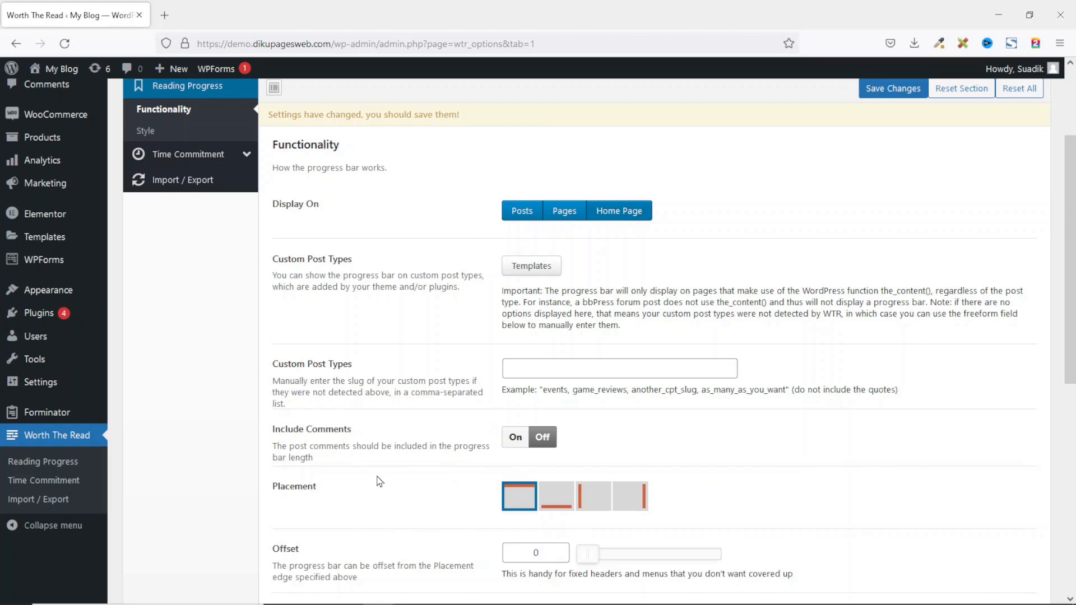
pyautogui.scroll(-2, 401, 405)
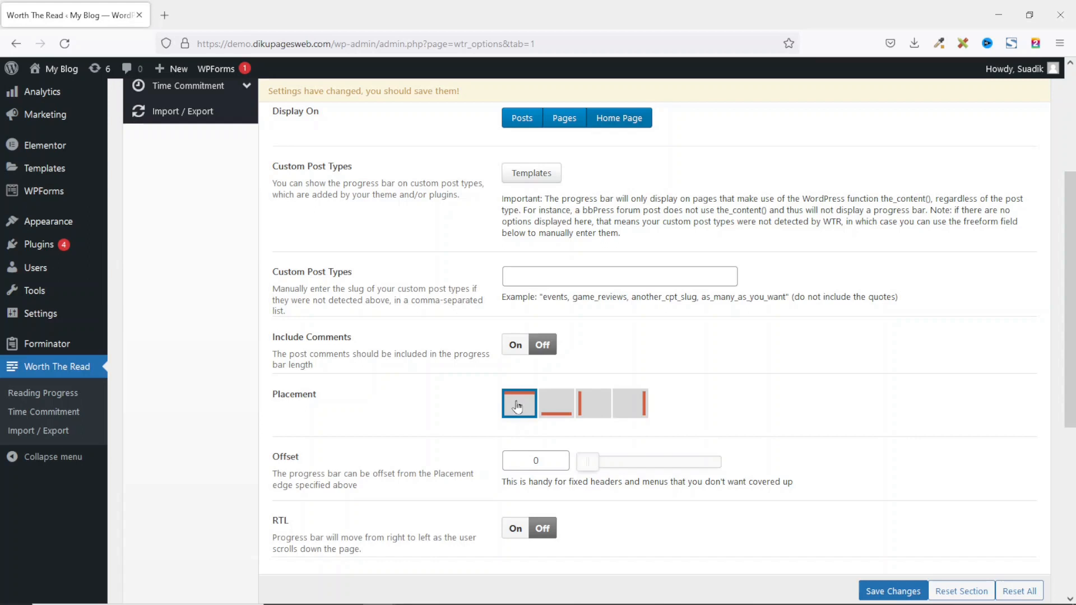
pyautogui.scroll(-5, 508, 420)
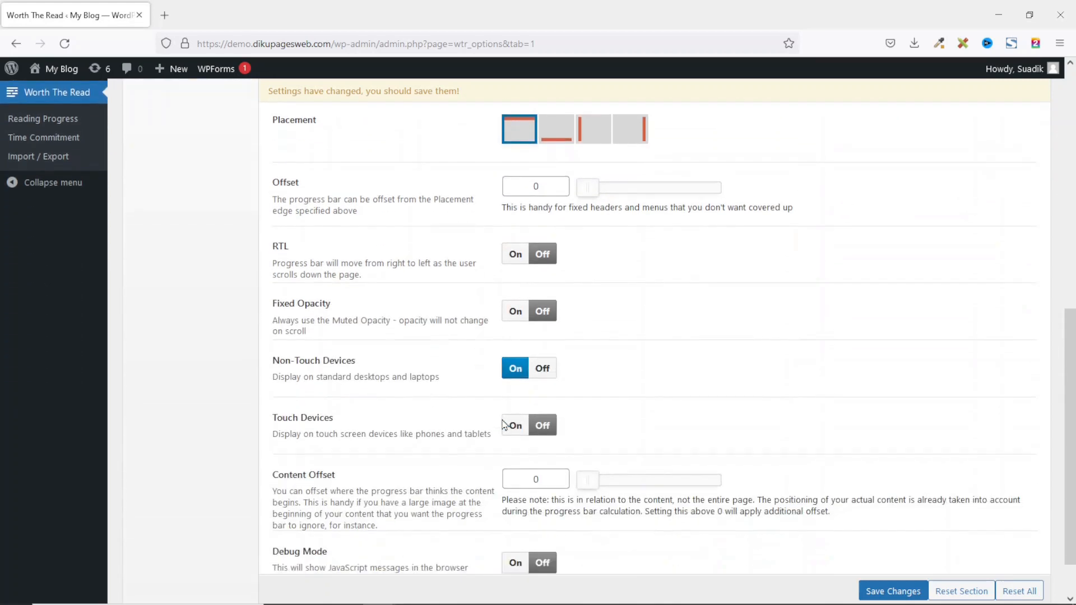
pyautogui.scroll(-2, 503, 424)
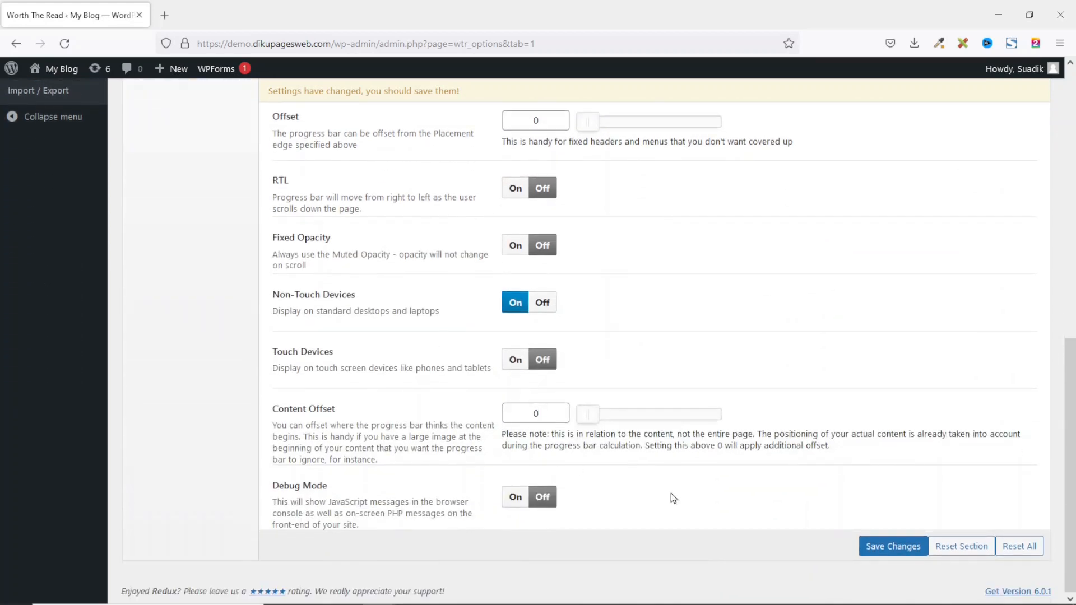
pyautogui.click(891, 551)
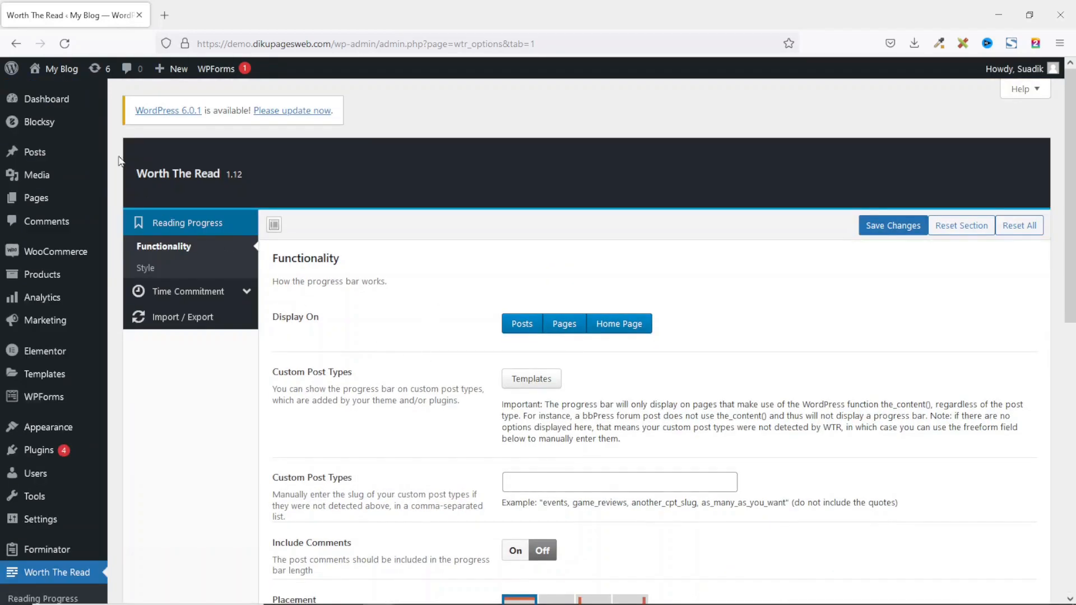
# - Open the site's home page in a new browser tab and examine the reading progress bar's movement through the page
pyautogui.rightClick(58, 70)
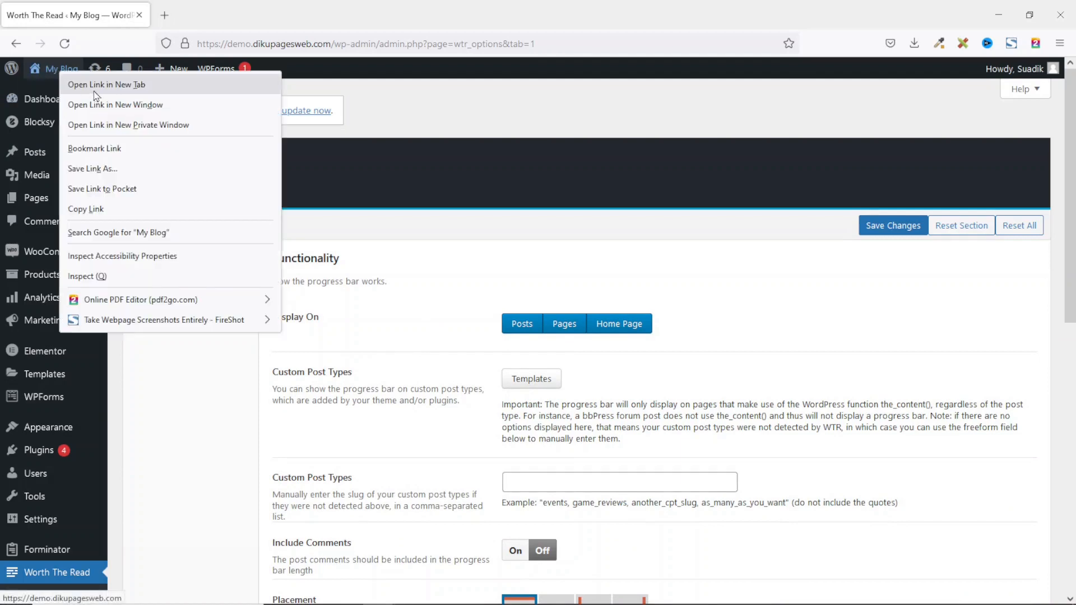
pyautogui.click(93, 85)
pyautogui.click(220, 13)
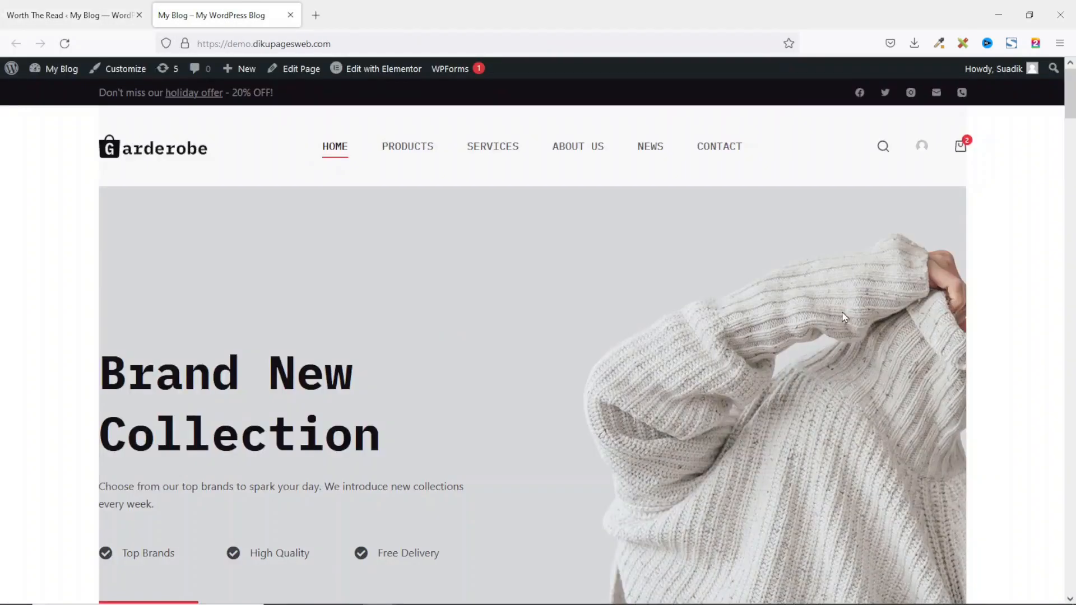
pyautogui.scroll(-3, 854, 310)
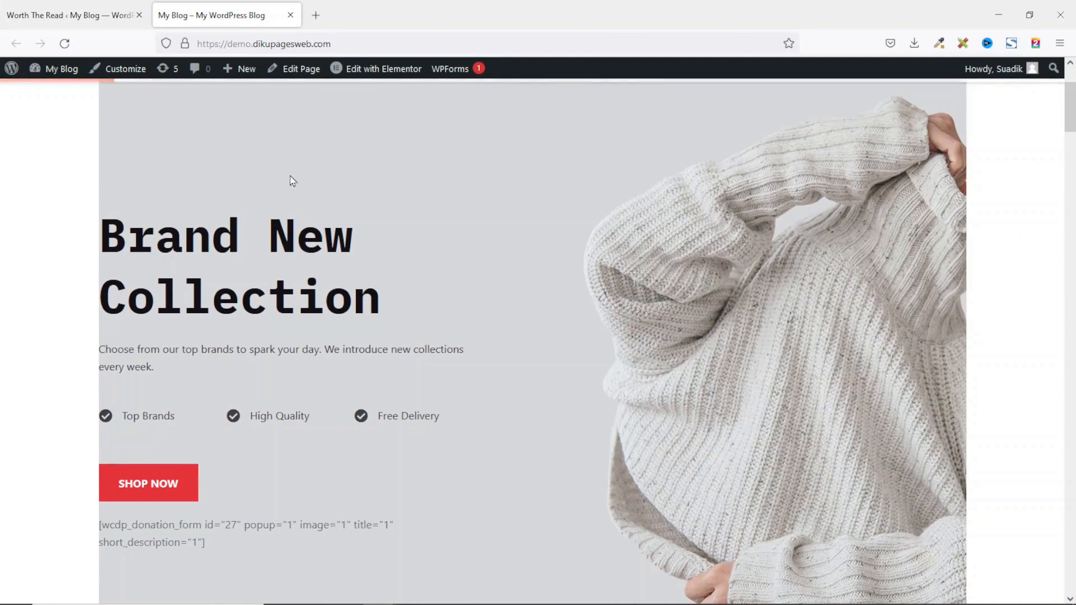
pyautogui.scroll(-4, 149, 103)
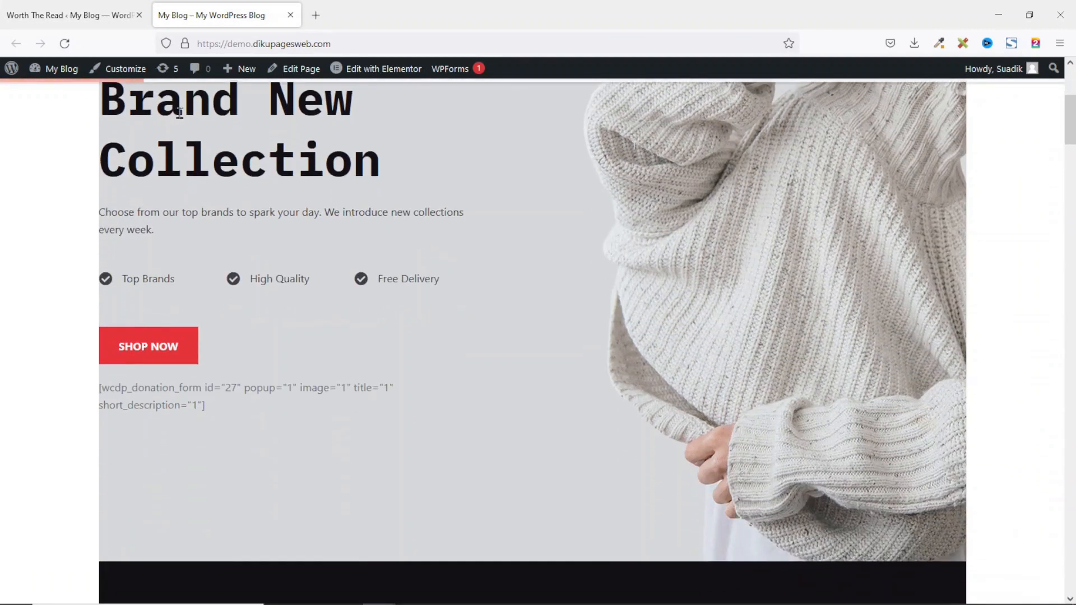
pyautogui.scroll(-4, 221, 95)
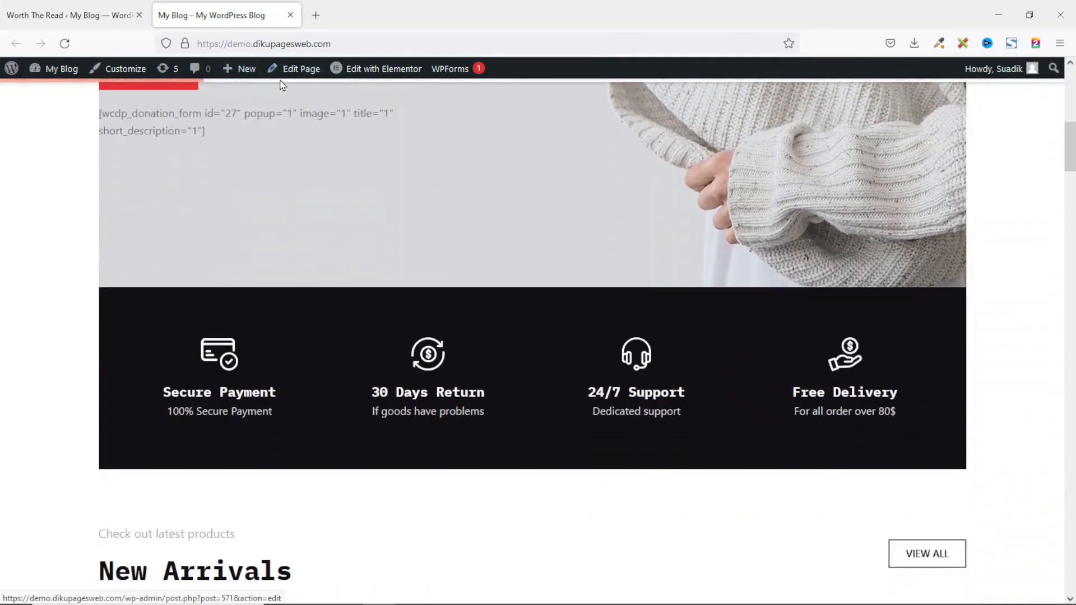
pyautogui.scroll(-8, 314, 93)
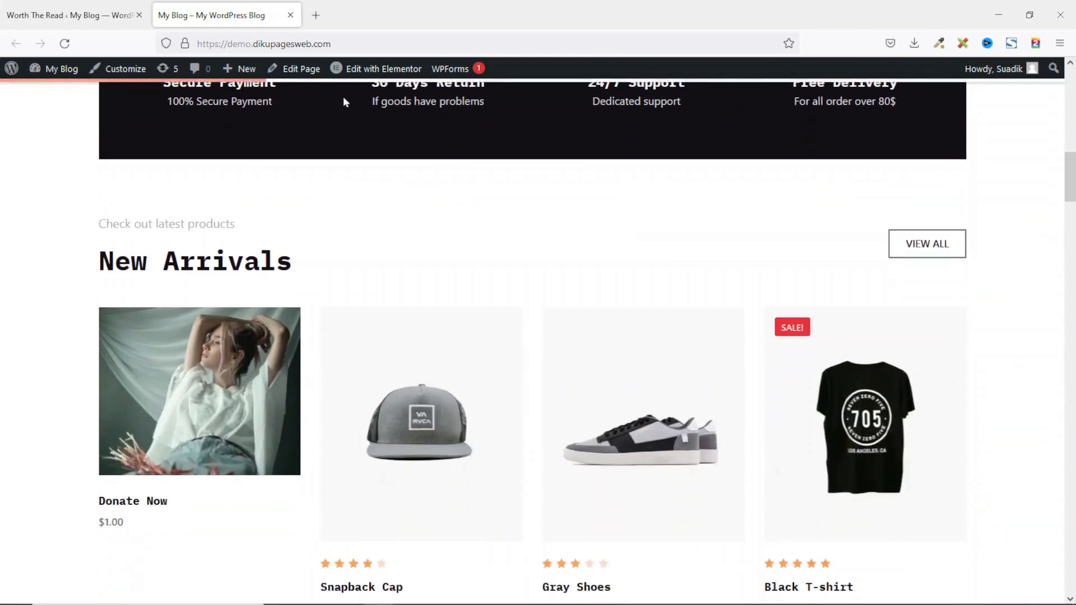
pyautogui.scroll(-6, 351, 104)
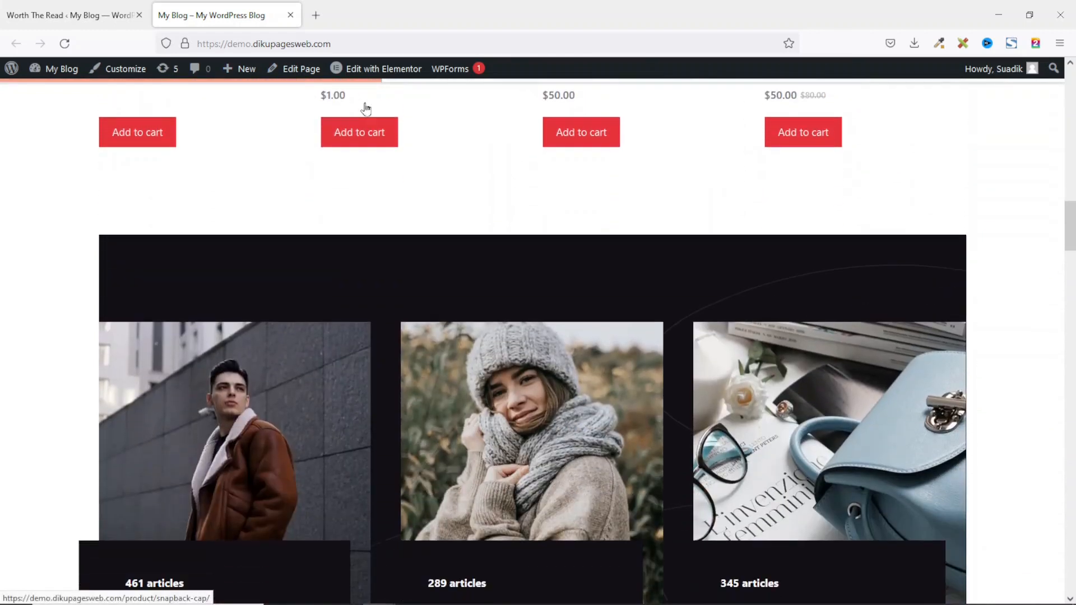
pyautogui.scroll(15, 523, 334)
pyautogui.scroll(7, 521, 331)
# - Open the site's Services page and examine how the reading progress bar moves through it
pyautogui.click(488, 150)
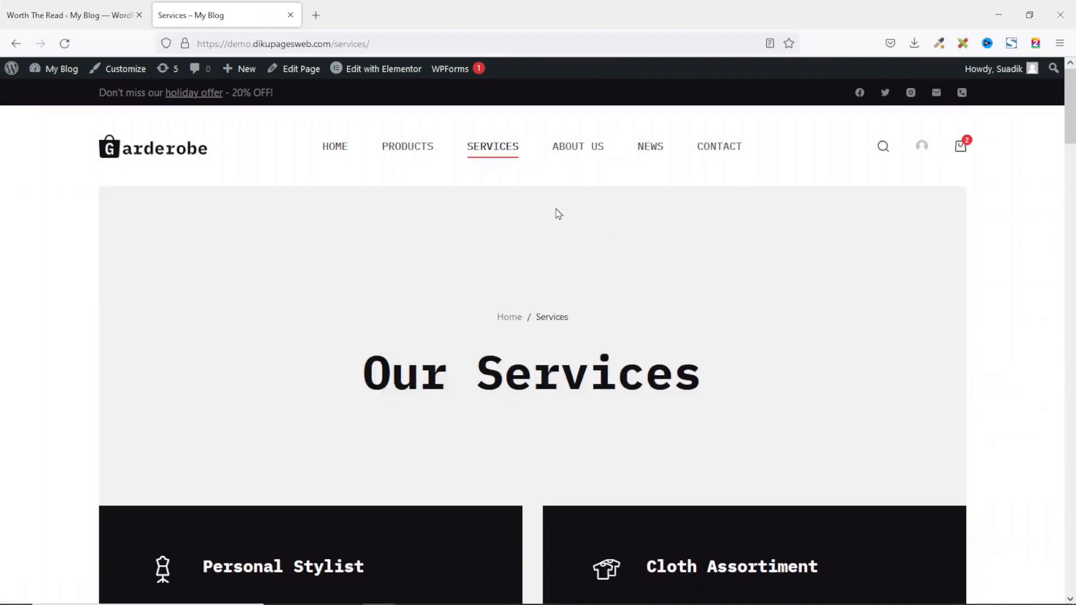
pyautogui.scroll(-3, 566, 212)
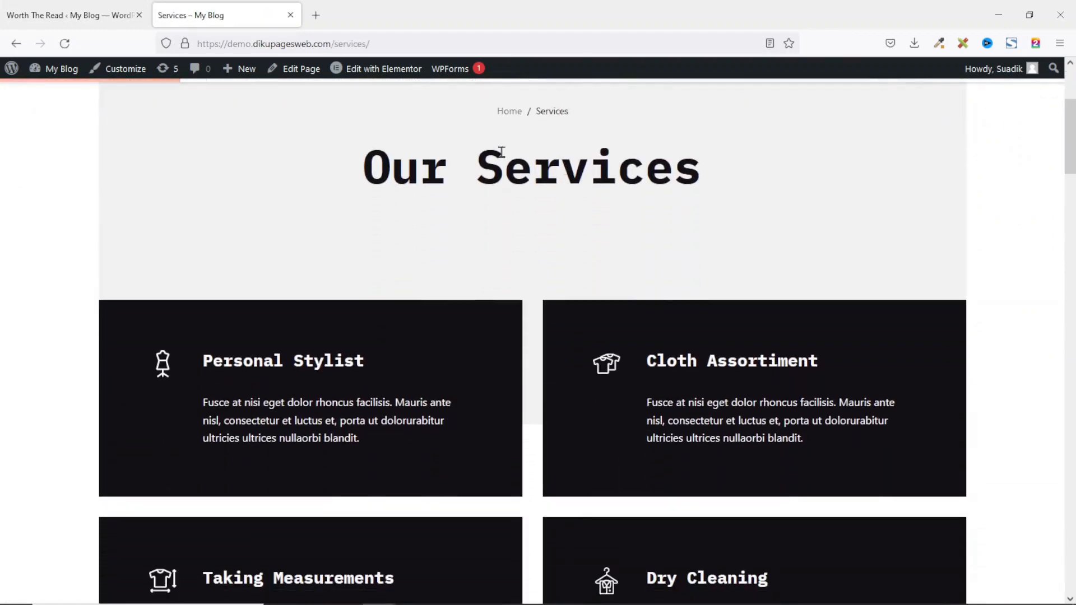
pyautogui.scroll(-4, 501, 151)
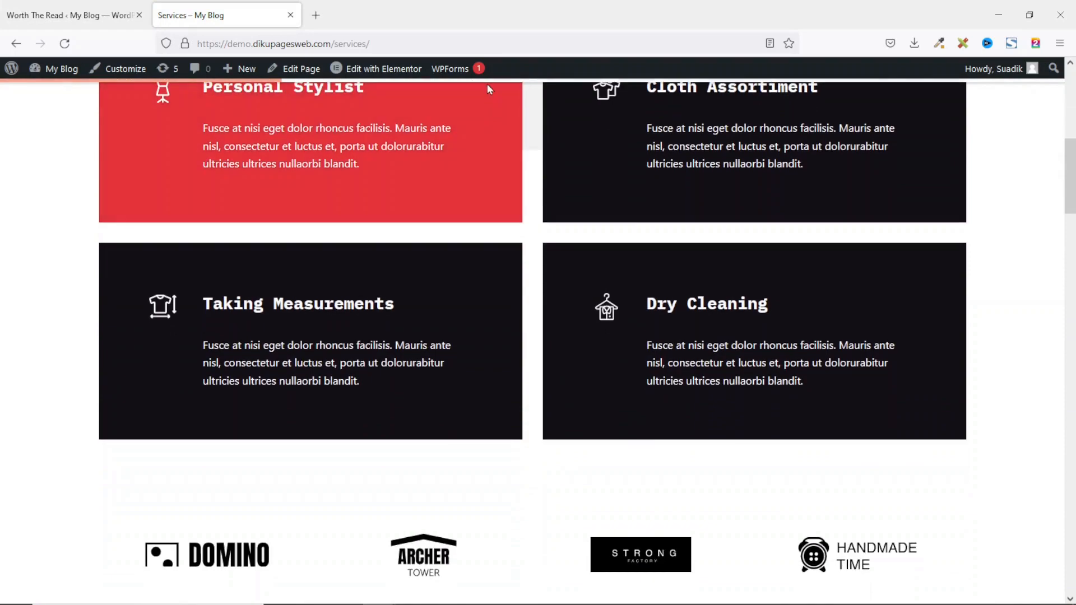
pyautogui.scroll(-2, 499, 90)
pyautogui.scroll(-10, 979, 424)
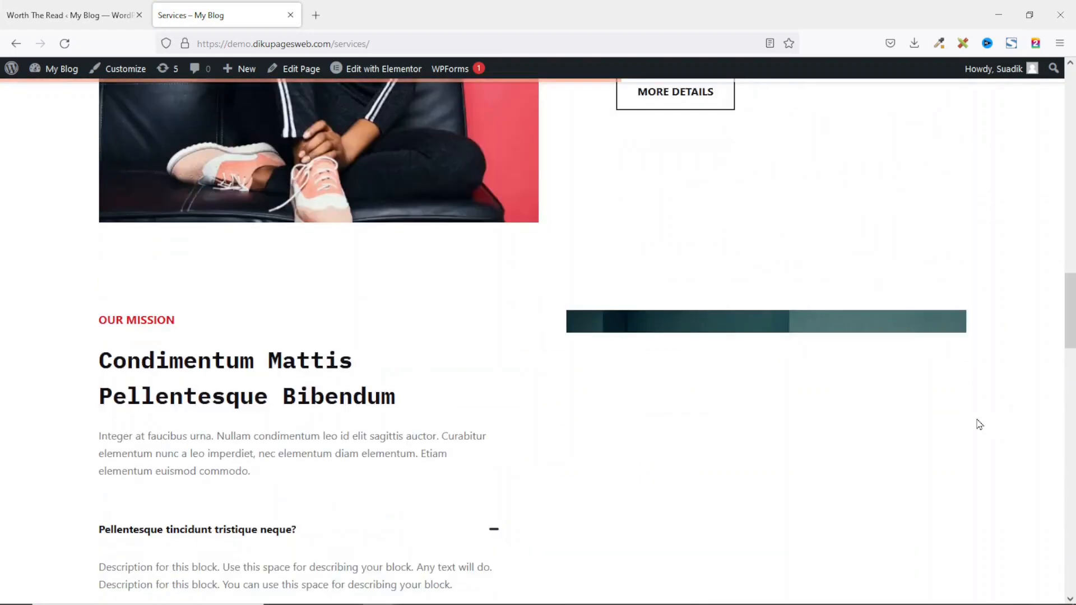
pyautogui.moveTo(1071, 319); pyautogui.dragTo(1072, 90)
# - Open the post "Lobortis Elementum Nibhtellus Molestie Mauris" from the News page and examine its reading progress bar
pyautogui.click(643, 150)
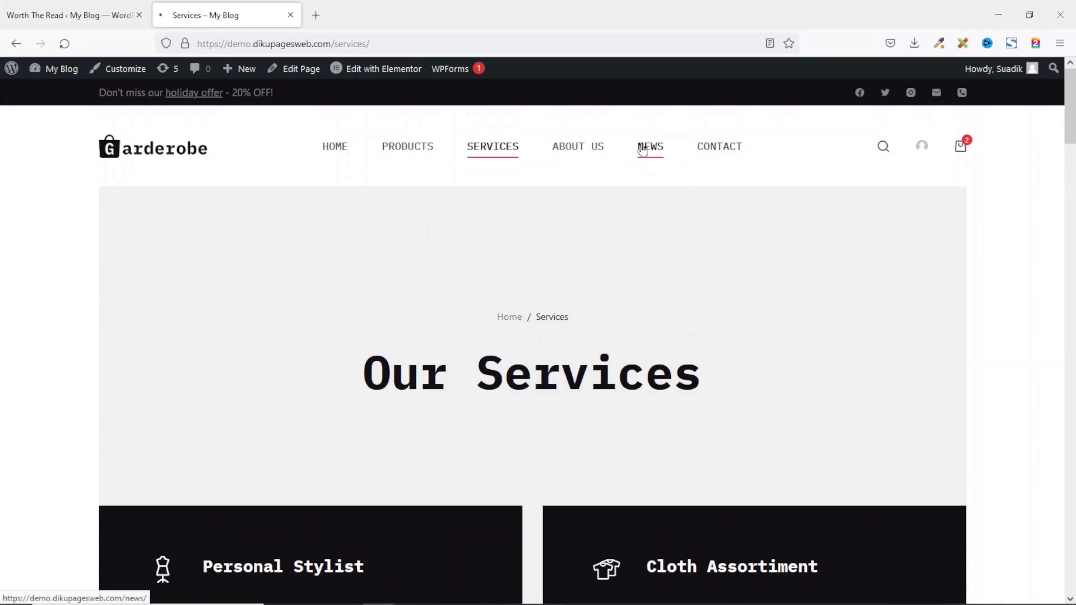
pyautogui.scroll(-1, 448, 228)
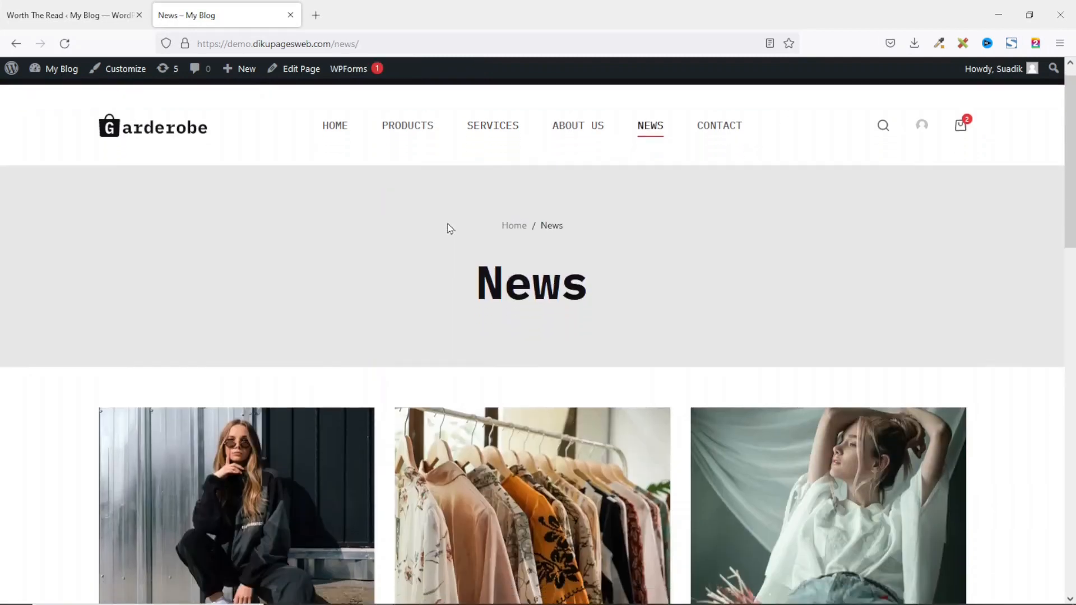
pyautogui.scroll(-3, 449, 228)
pyautogui.click(220, 340)
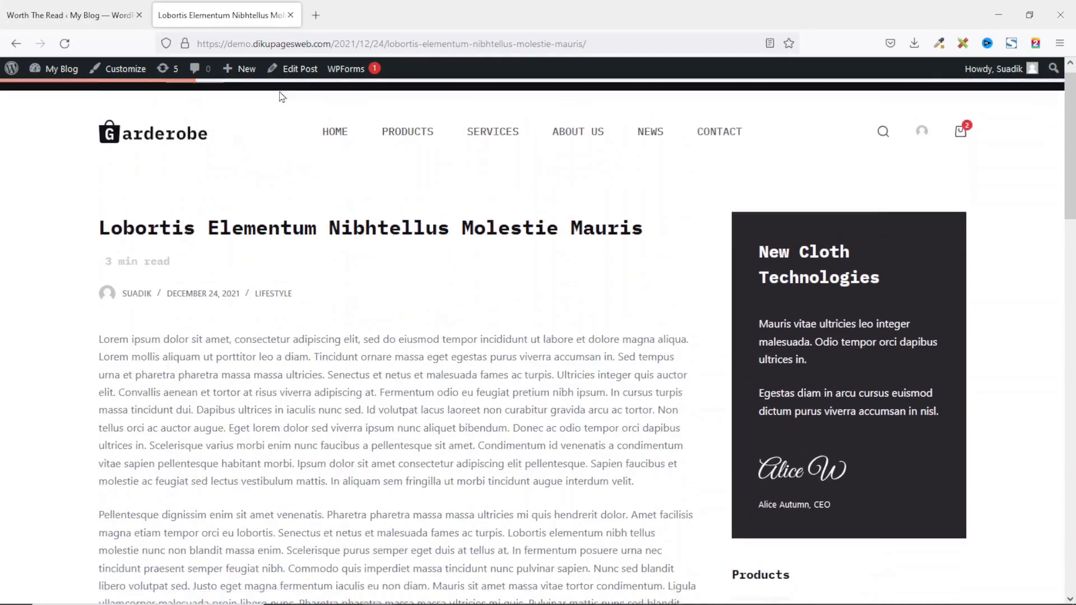
pyautogui.scroll(-6, 281, 96)
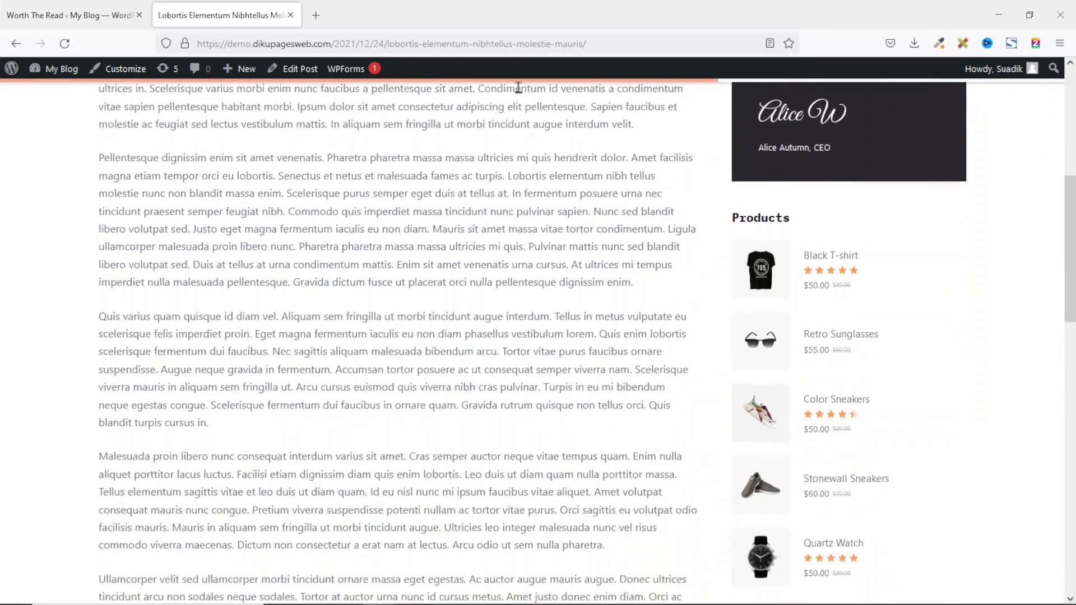
pyautogui.scroll(-1, 519, 88)
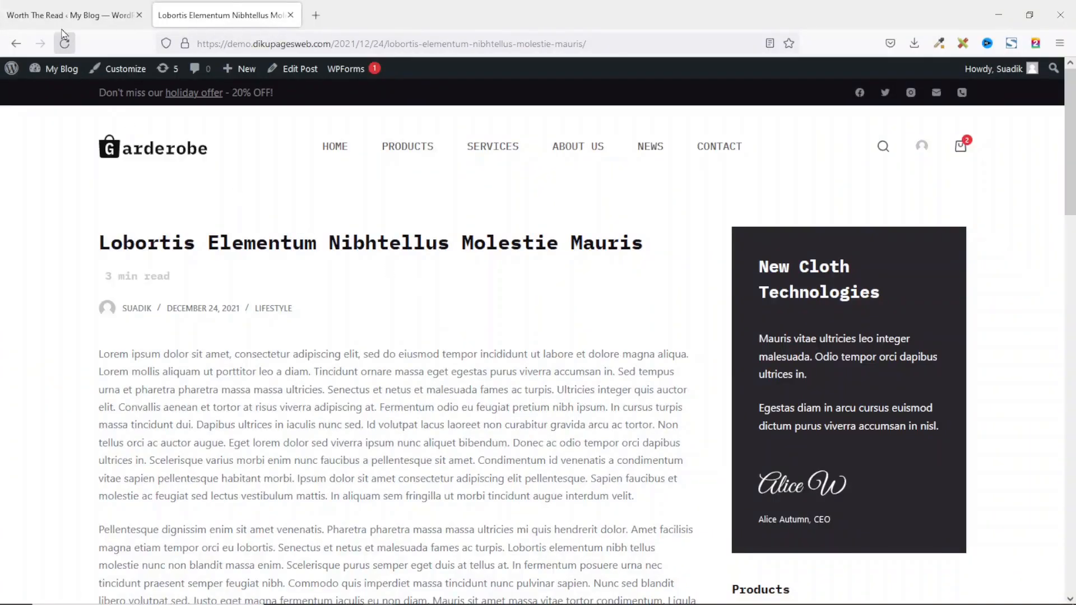
# - In the Worth The Read settings, turn off the progress bar's display on Pages and Home Page, keeping Posts, and save the changes
pyautogui.click(60, 15)
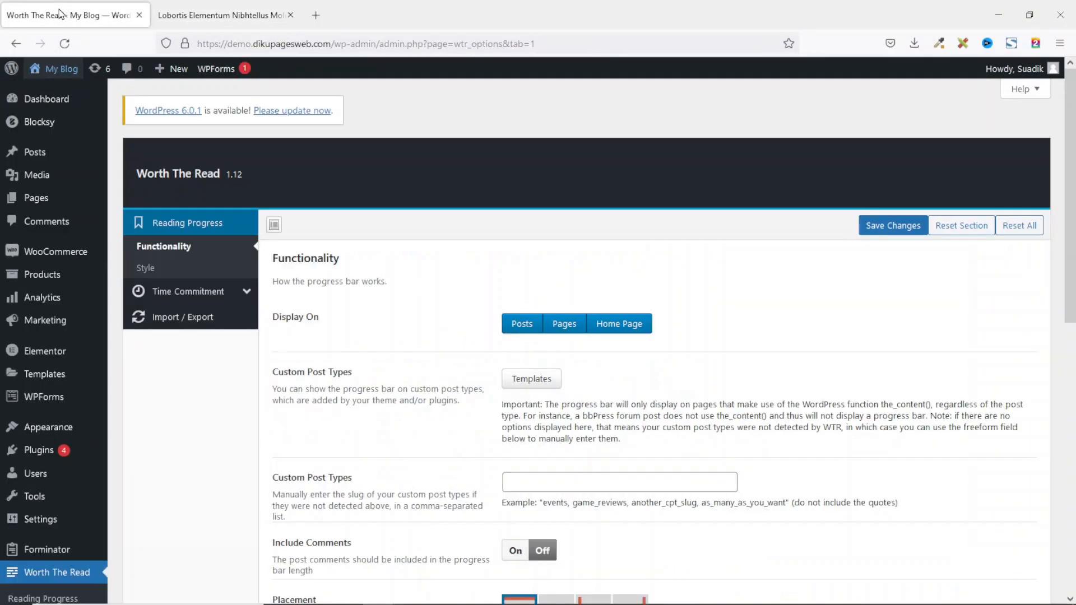
pyautogui.click(564, 328)
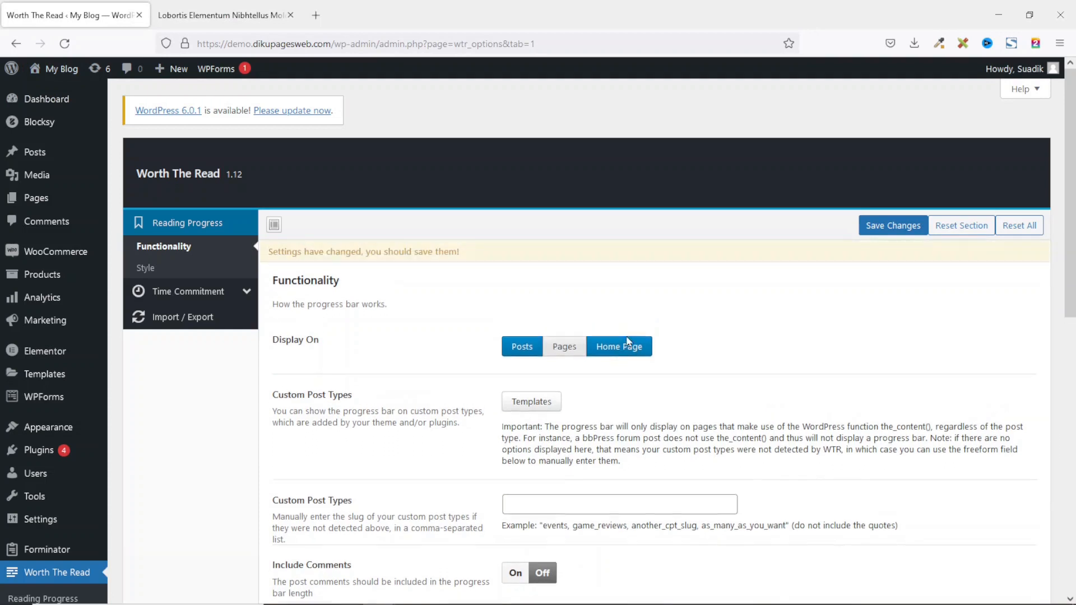
pyautogui.click(628, 354)
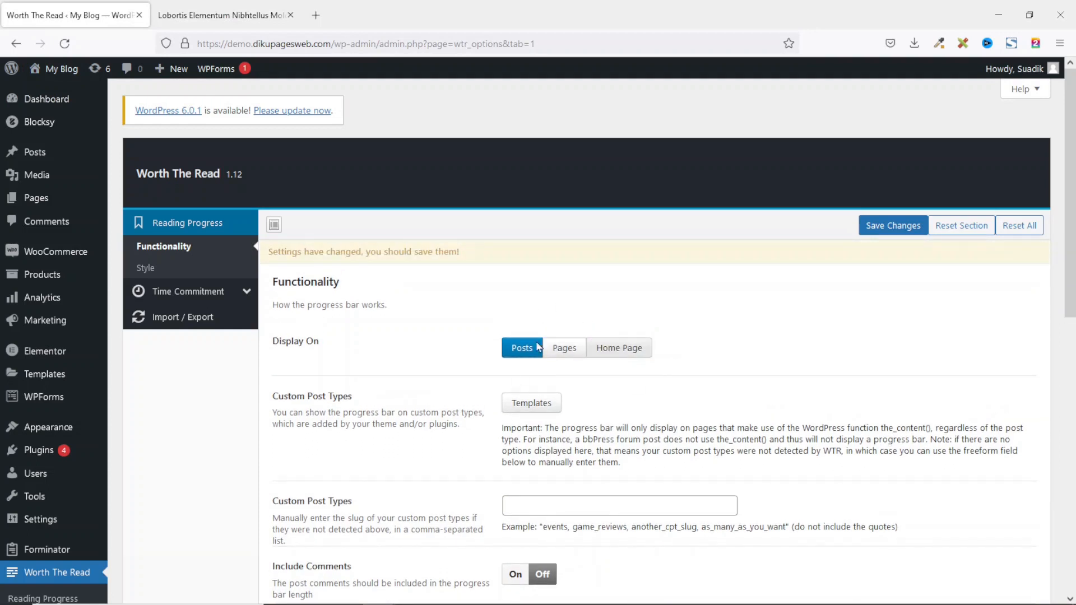
pyautogui.click(886, 226)
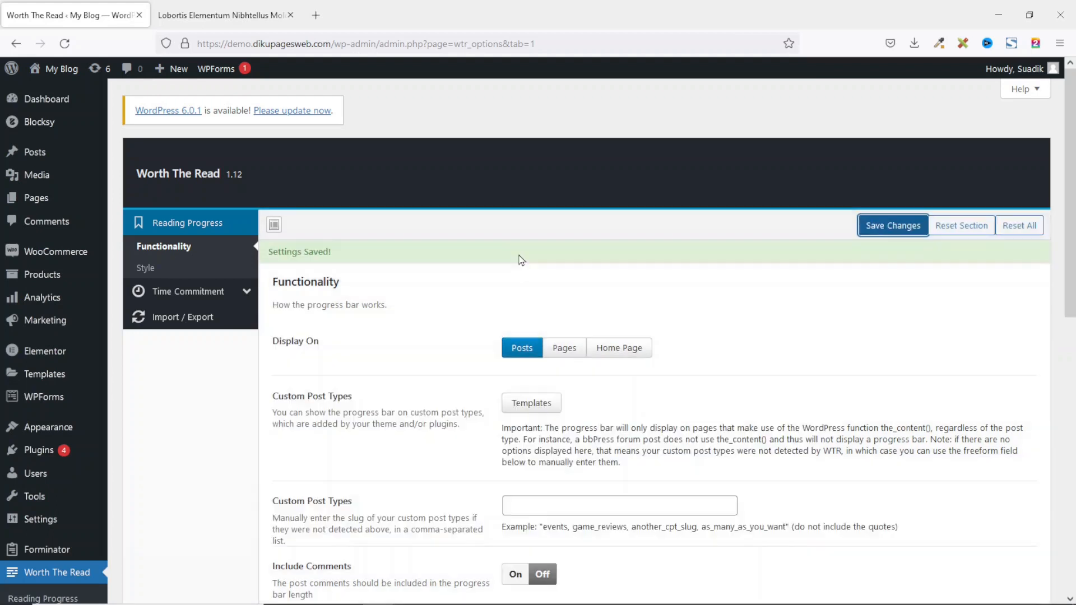
# - In the Reading Progress Style settings, set the Foreground colour to blue #2610cc and save the changes
pyautogui.click(145, 269)
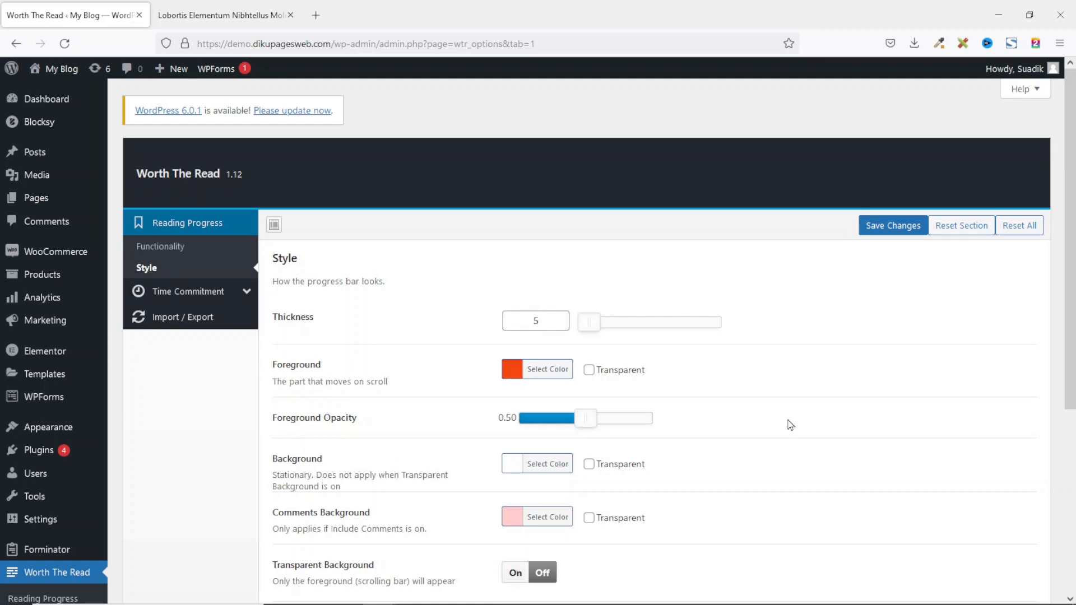
pyautogui.click(507, 376)
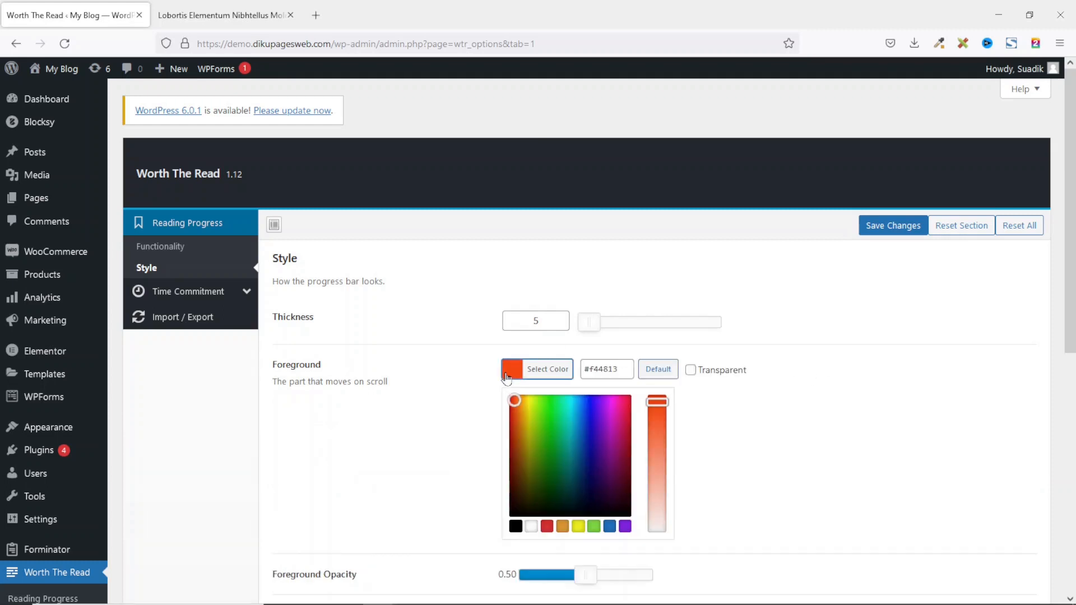
pyautogui.click(593, 419)
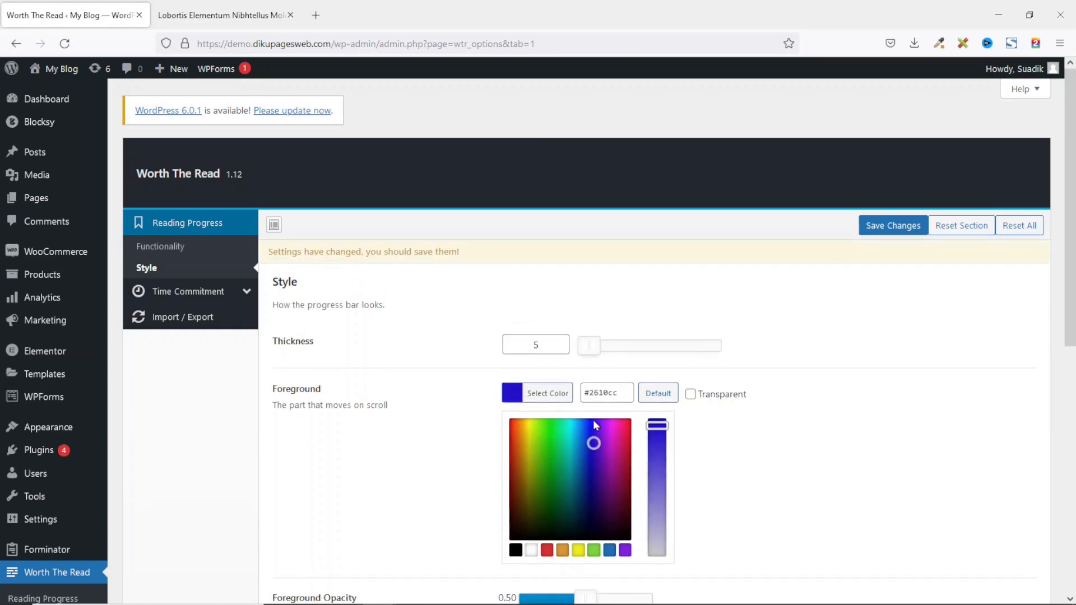
pyautogui.click(859, 436)
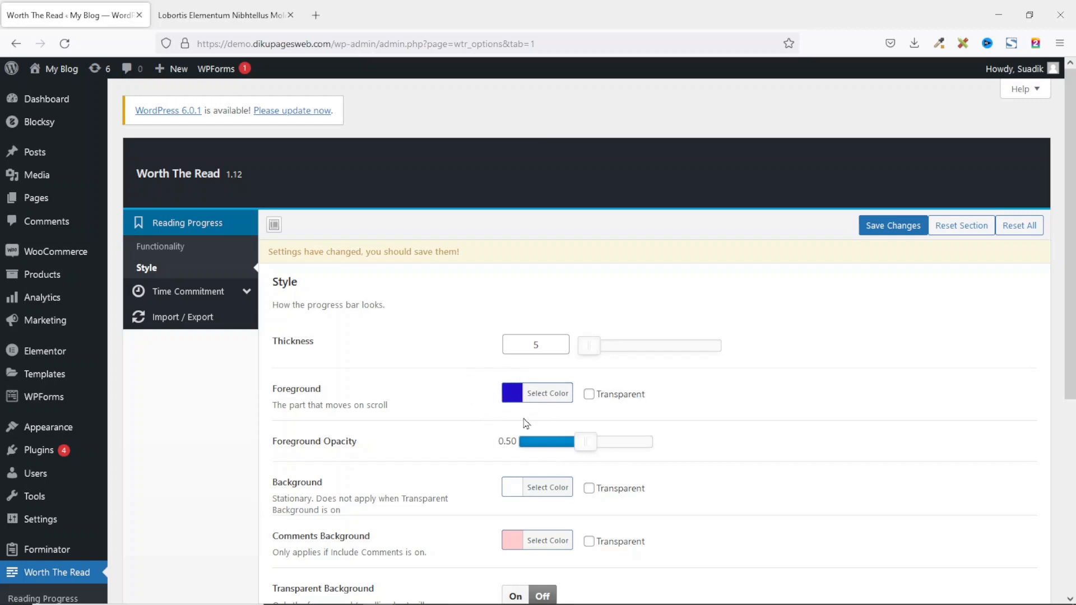
pyautogui.click(893, 226)
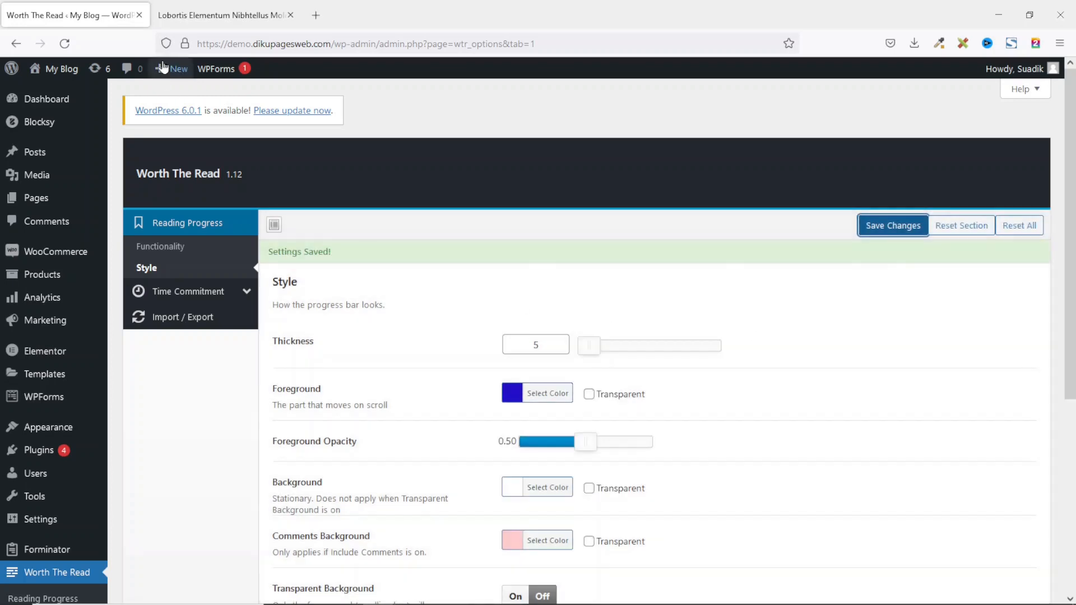
# - Reload the open blog post and check the progress bar's new foreground colour along the article
pyautogui.click(196, 21)
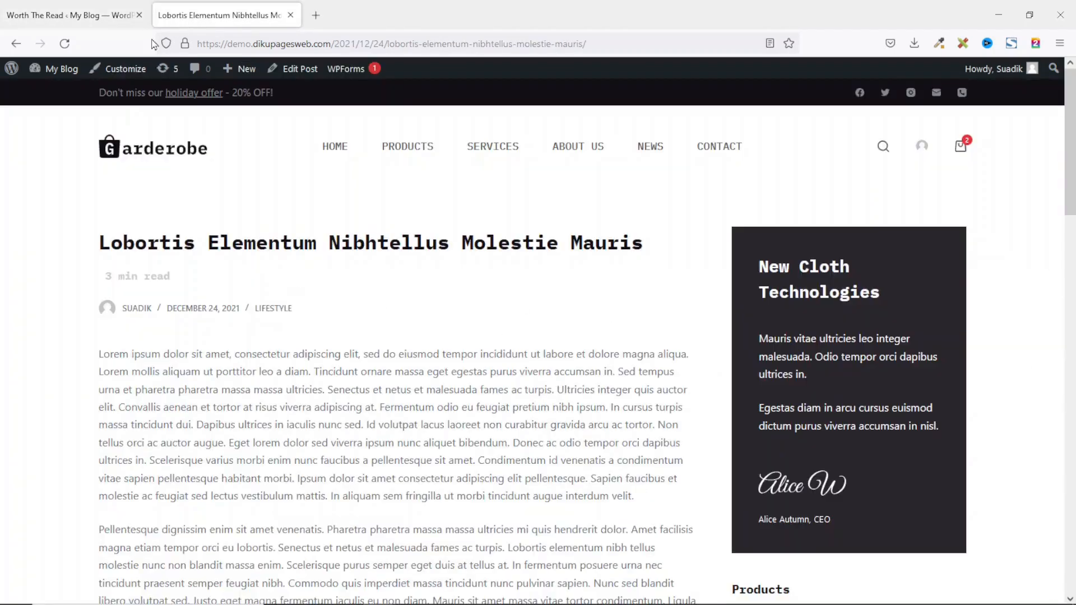
pyautogui.click(64, 48)
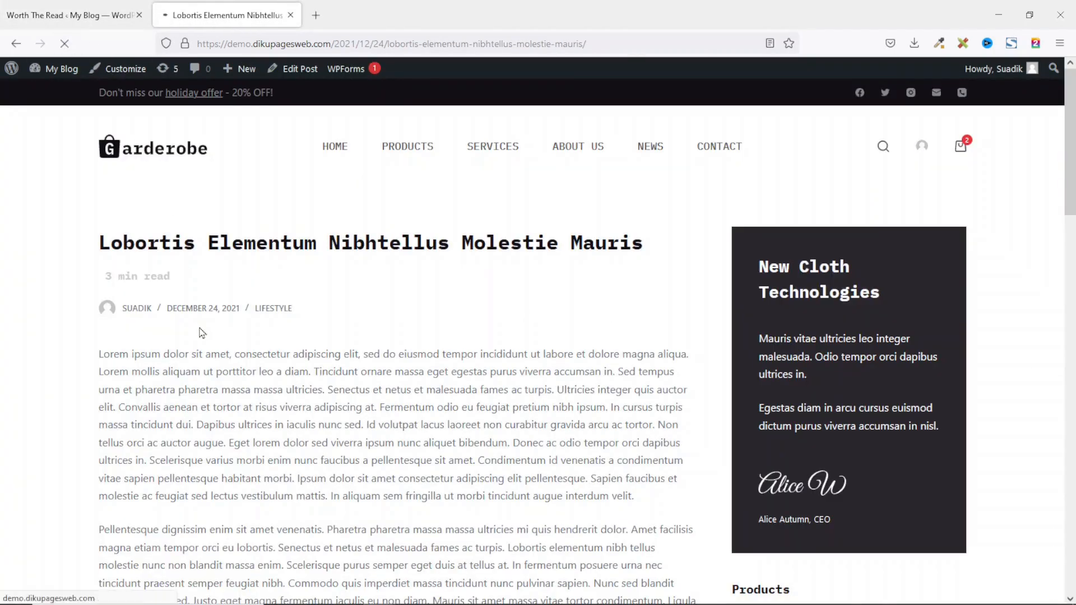
pyautogui.scroll(-7, 583, 124)
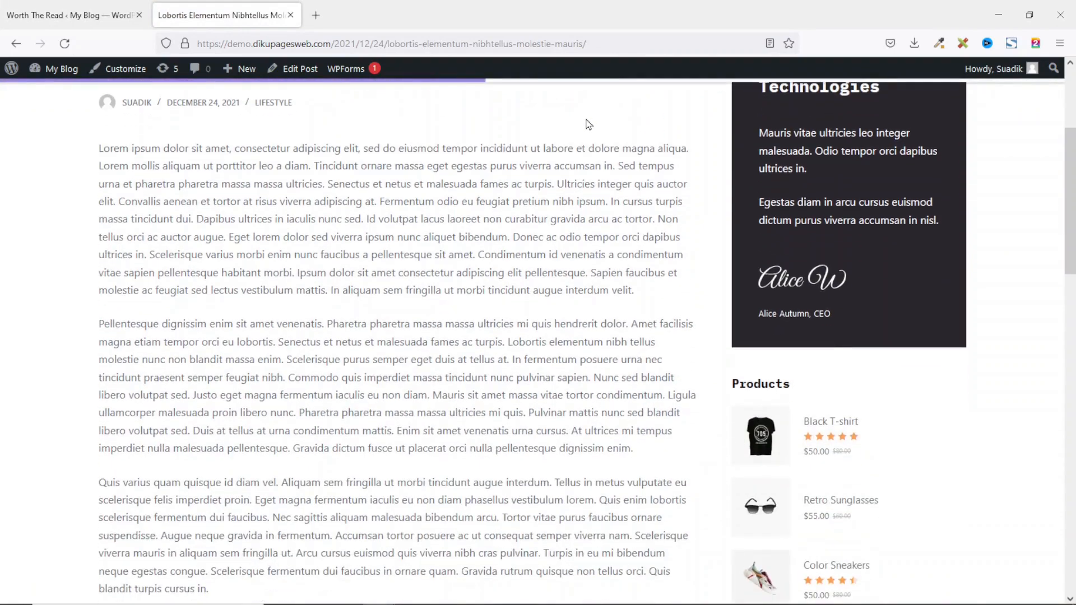
pyautogui.scroll(-3, 587, 118)
pyautogui.scroll(6, 586, 90)
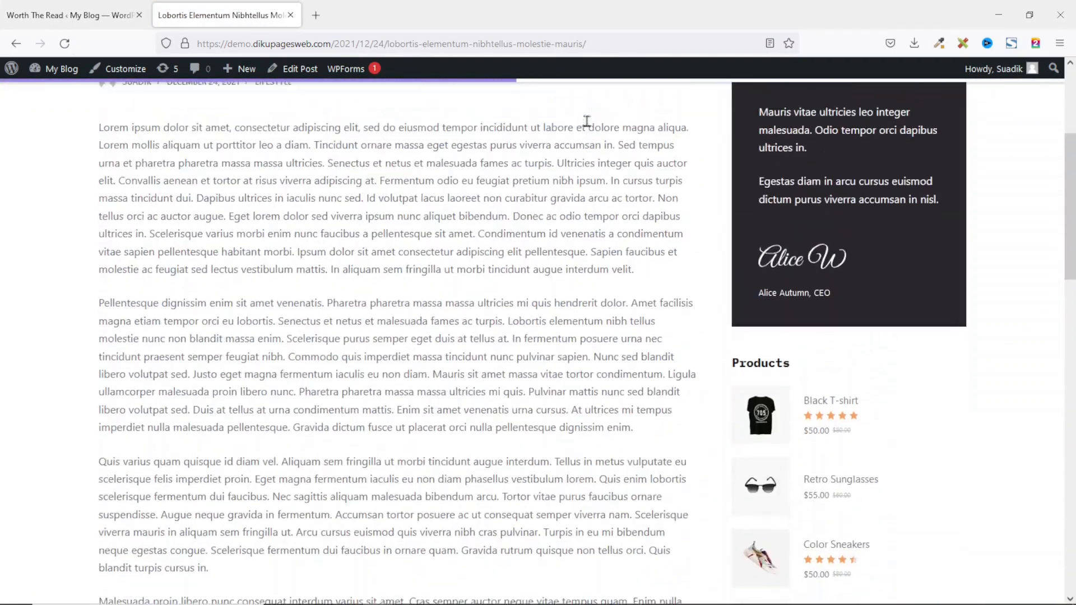
# - Set the progress bar's Foreground Opacity to 1.00, review the remaining Style options and save the changes
pyautogui.click(34, 14)
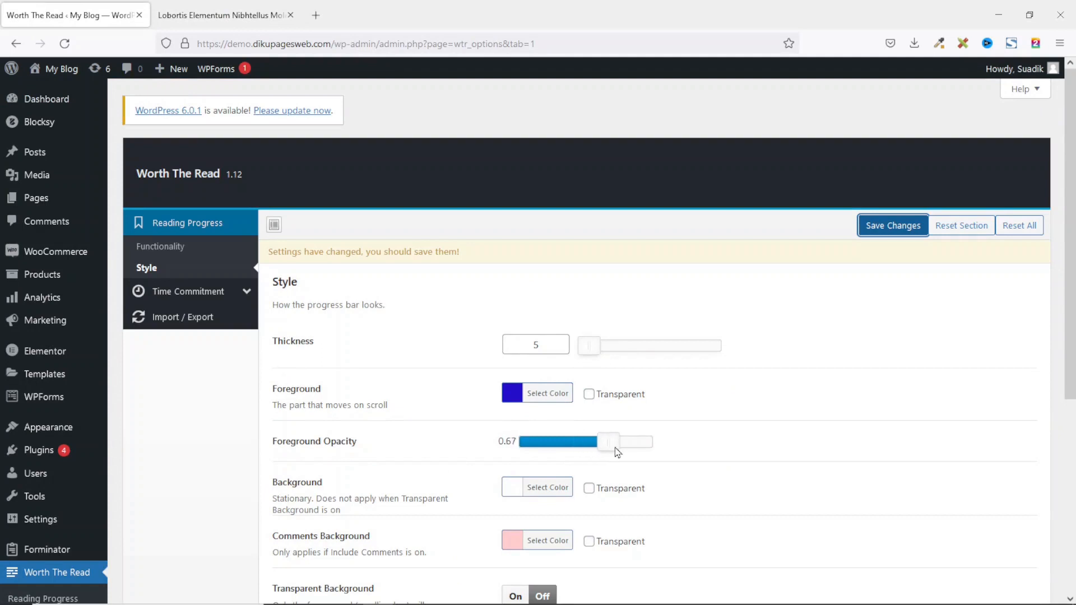
pyautogui.moveTo(614, 448); pyautogui.dragTo(672, 446)
pyautogui.scroll(-1, 515, 496)
pyautogui.scroll(-3, 530, 453)
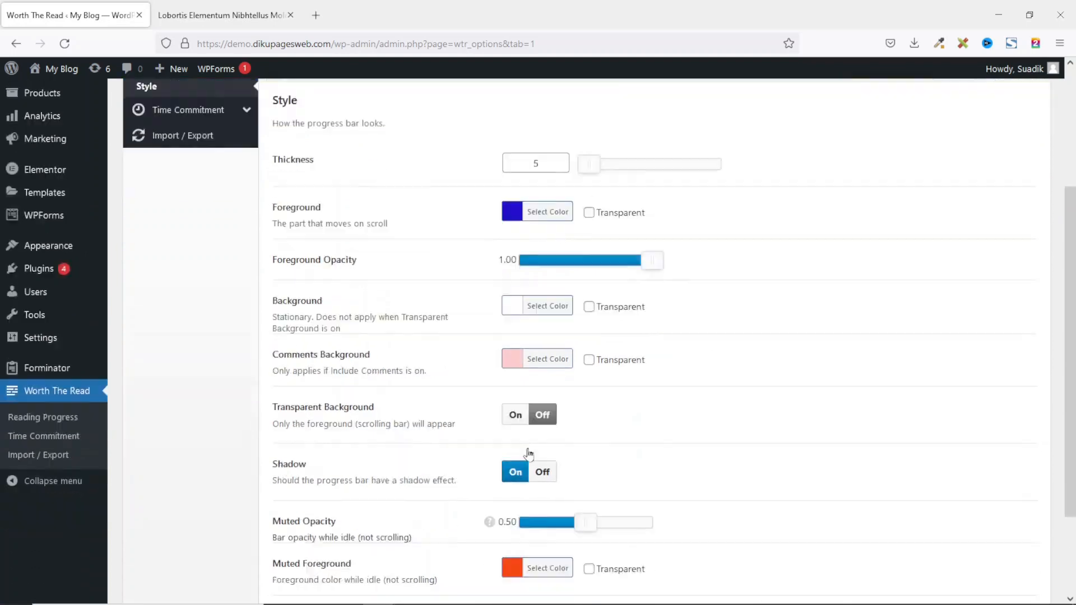
pyautogui.scroll(3, 531, 445)
pyautogui.scroll(-1, 538, 437)
pyautogui.scroll(-2, 539, 443)
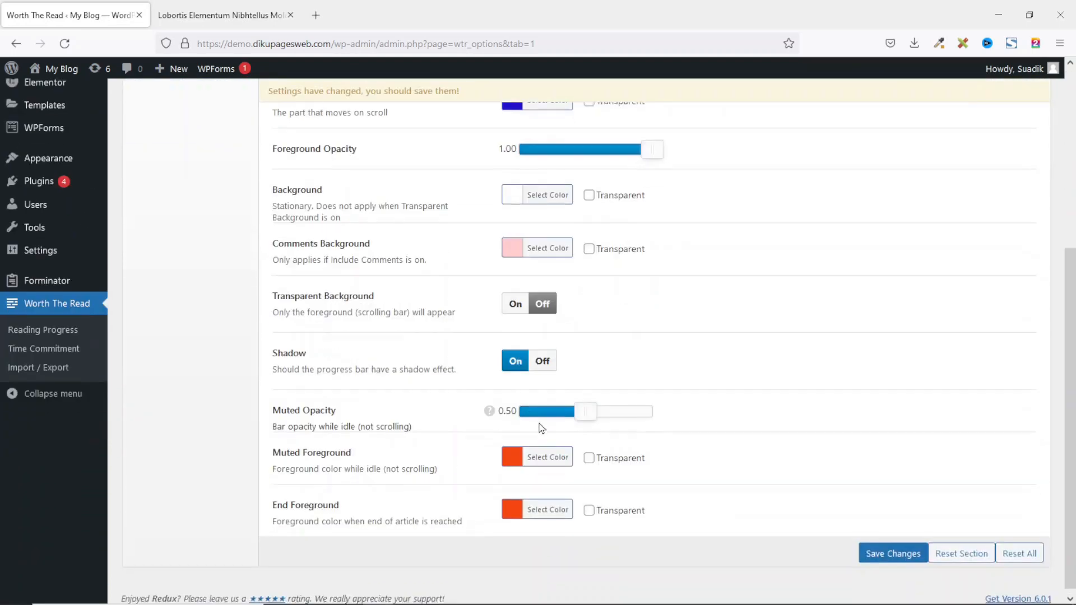
pyautogui.scroll(4, 542, 428)
pyautogui.click(894, 224)
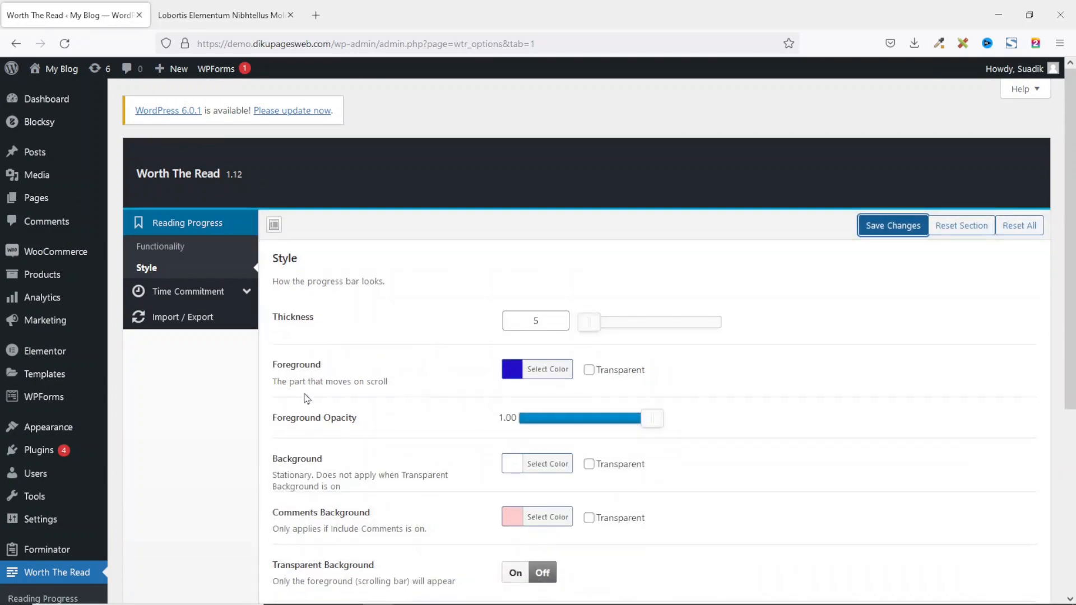
# - Reload the blog post and examine the progress bar at its new opacity through to the article's end
pyautogui.click(208, 17)
pyautogui.click(64, 43)
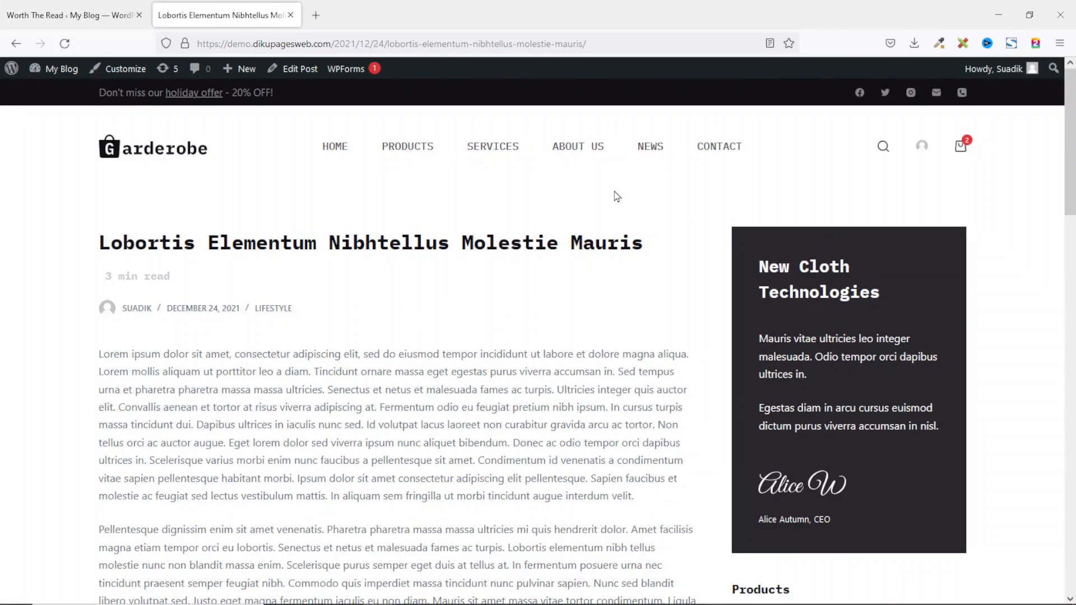
pyautogui.scroll(-6, 616, 197)
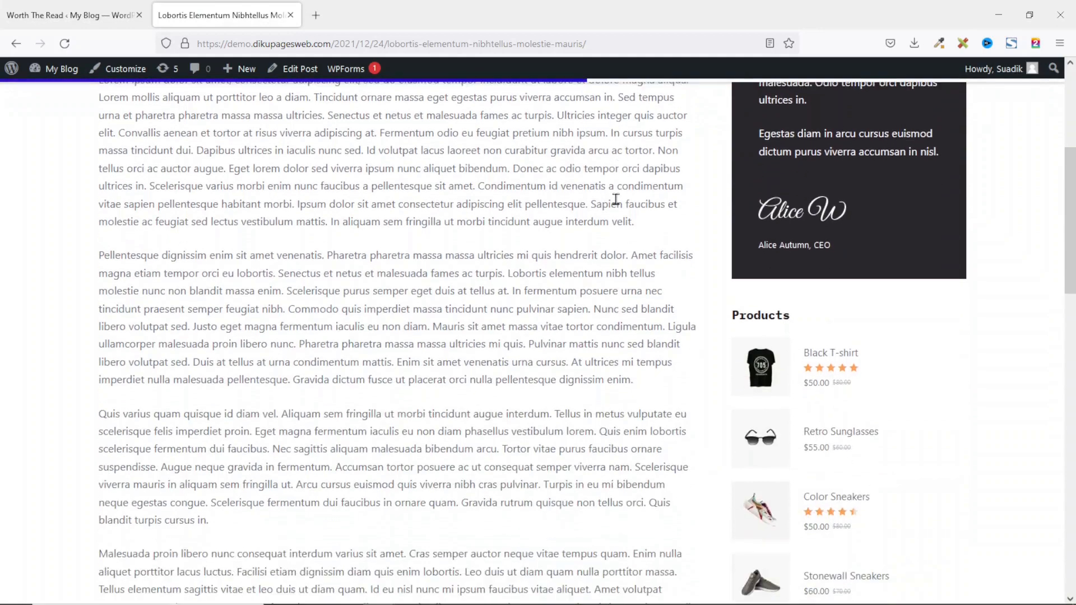
pyautogui.scroll(-5, 617, 200)
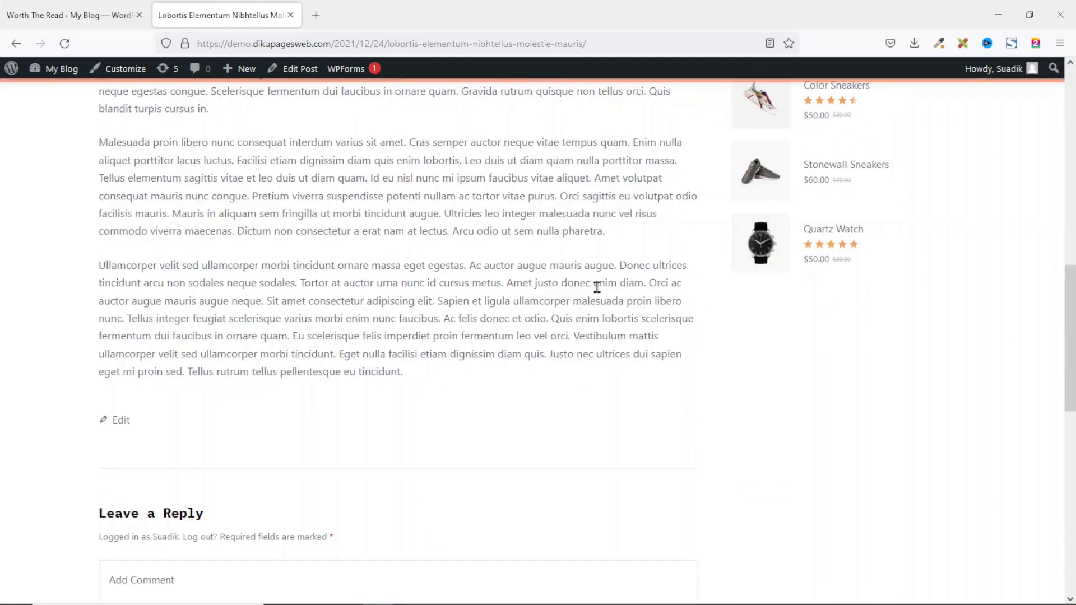
pyautogui.scroll(11, 602, 287)
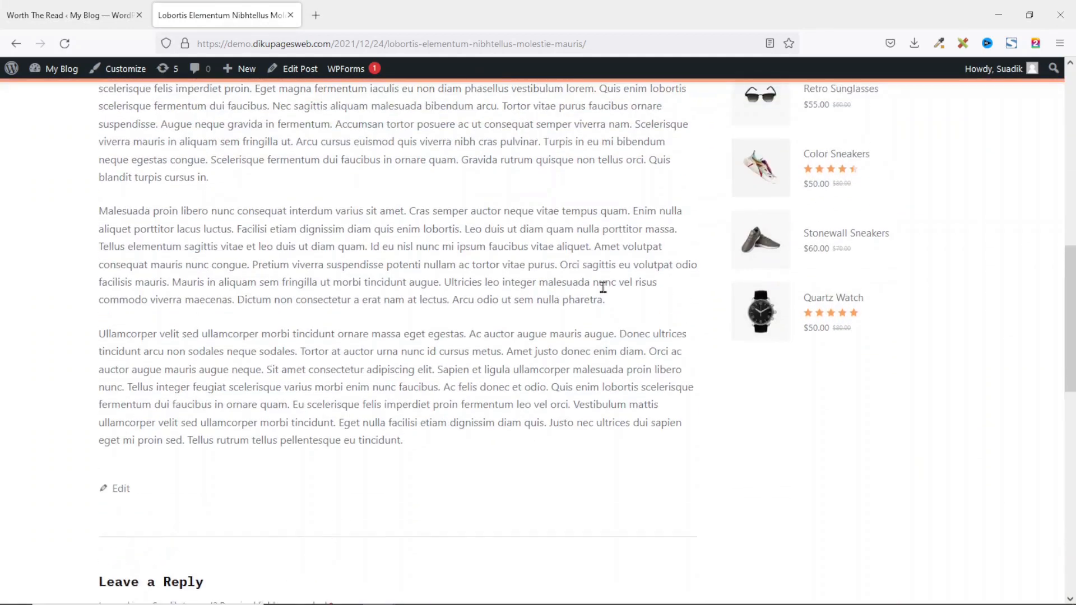
pyautogui.scroll(2, 605, 290)
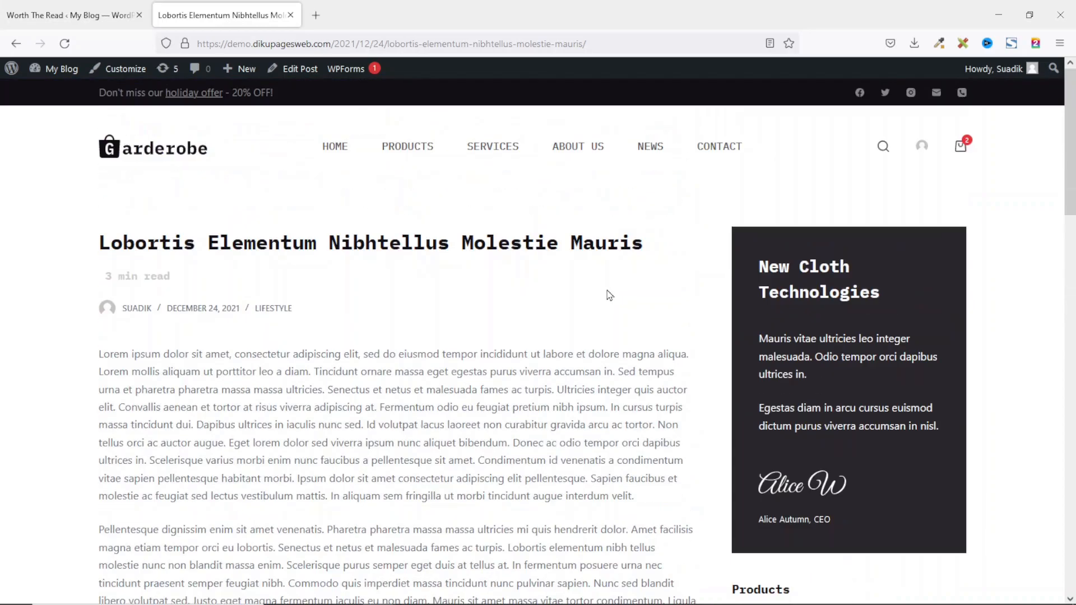